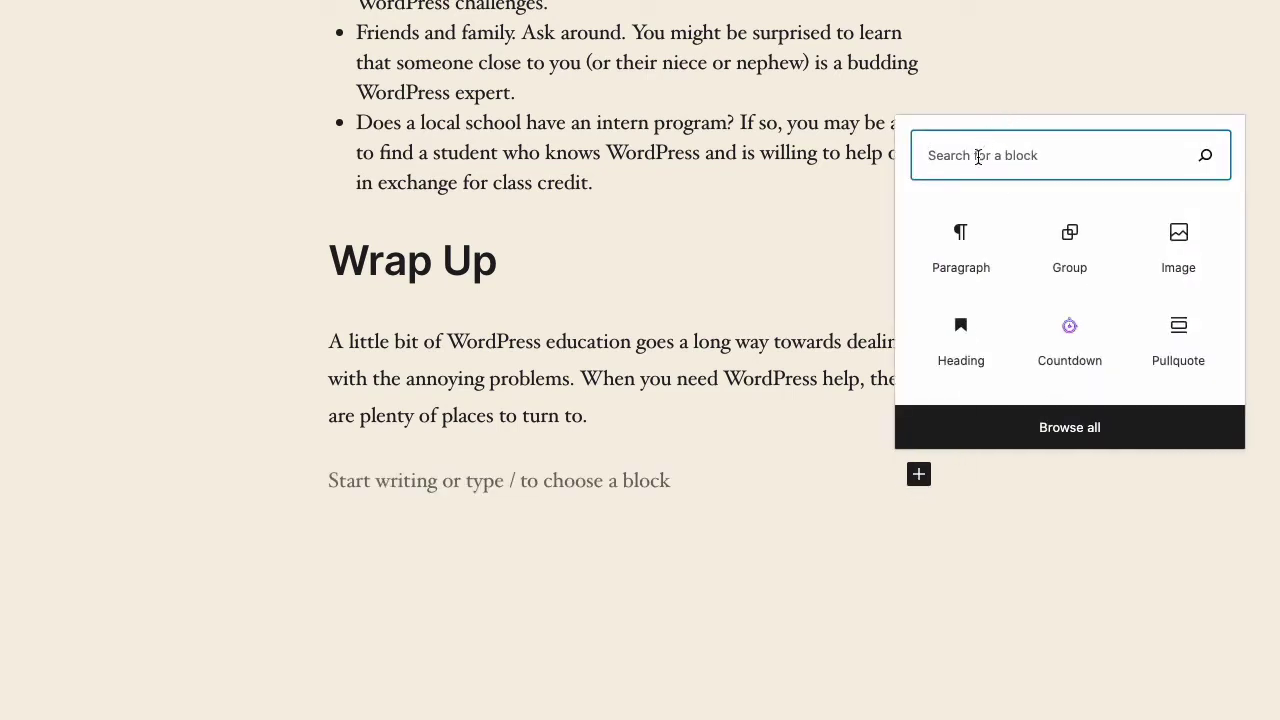
Insert a Group block below the Wrap Up paragraph by searching 'group' in the inserter.
{"action": "type", "text": "group"}
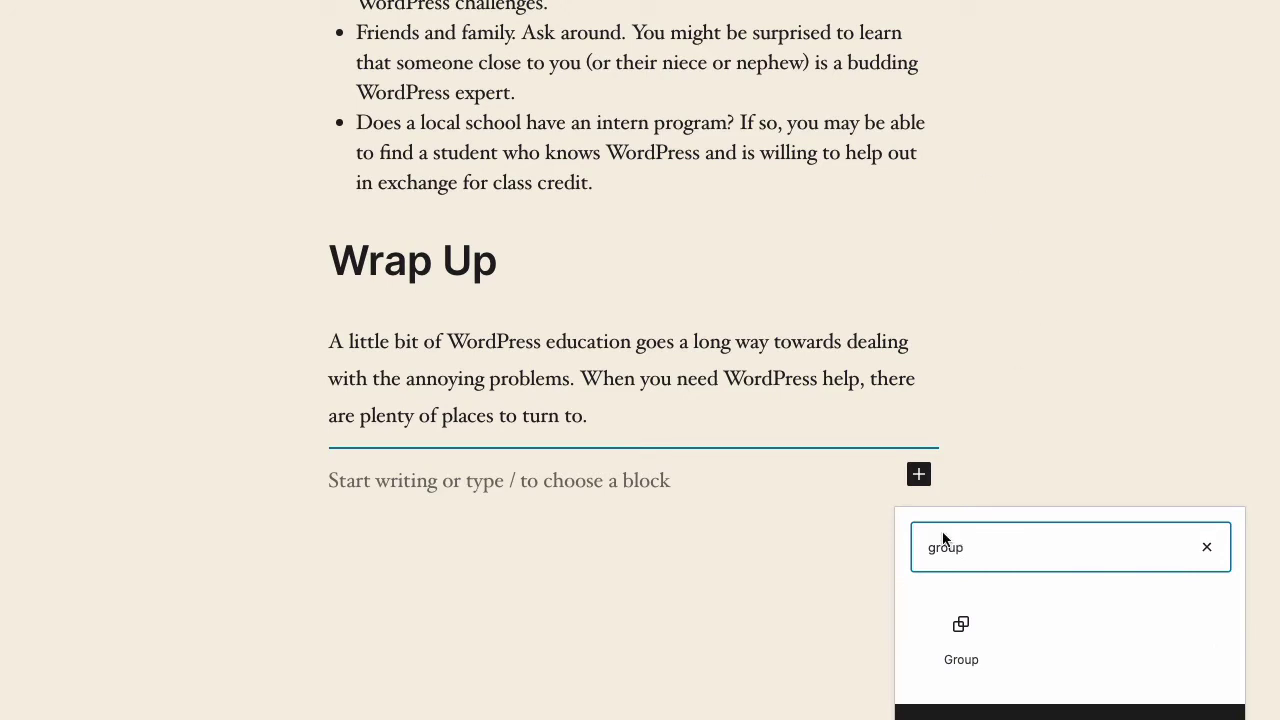
{"action": "left_click", "coordinate": [962, 657]}
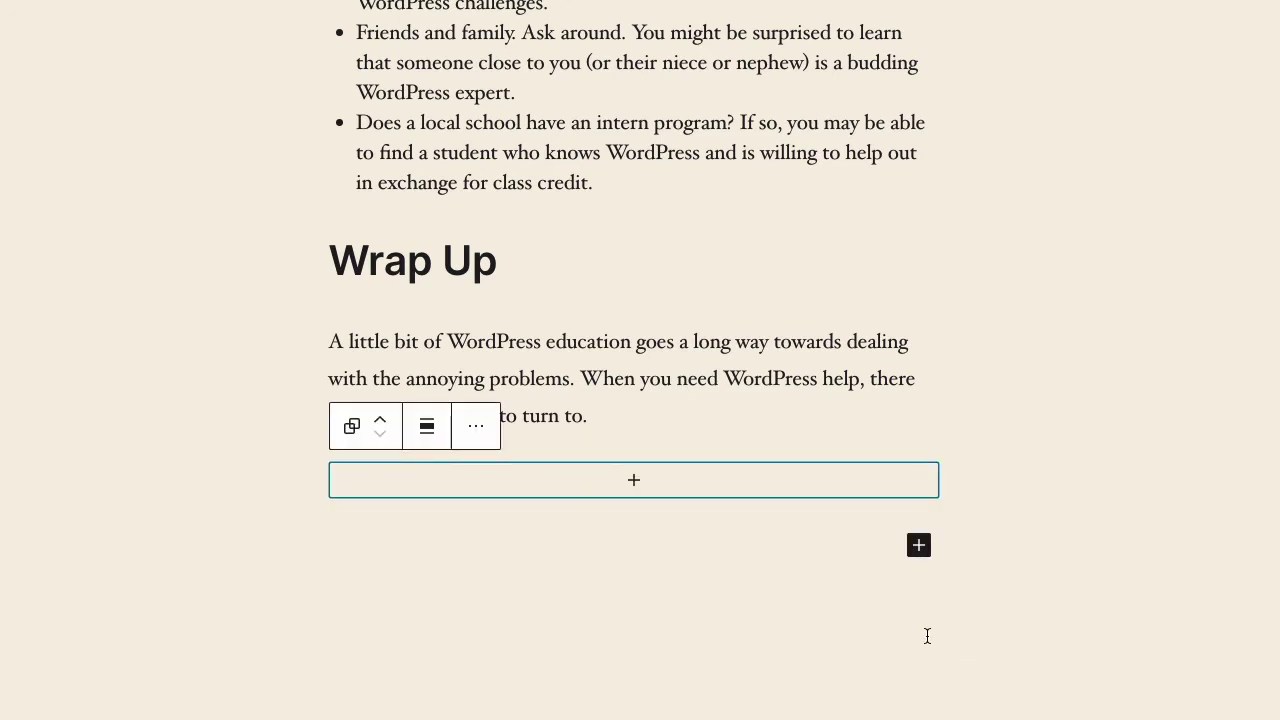
Add a Heading 3 block reading 'Subscribe to our newsletter' inside the empty group.
{"action": "left_click", "coordinate": [640, 484]}
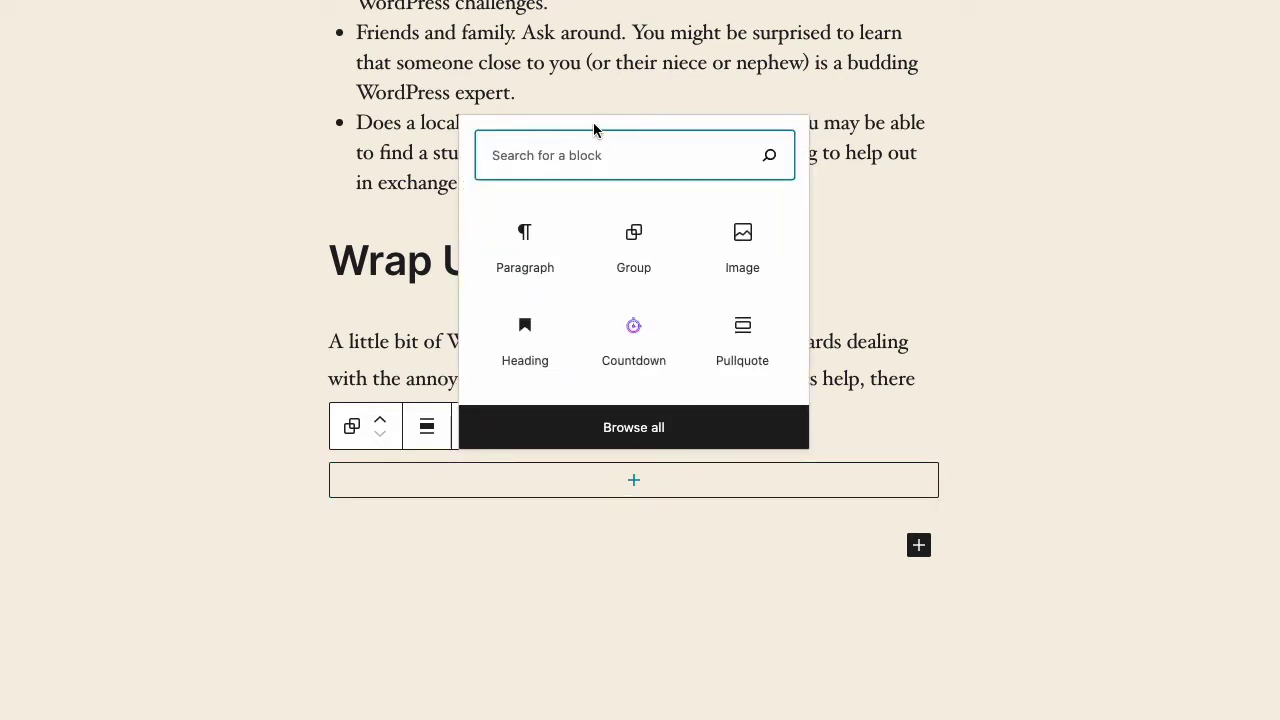
{"action": "left_click", "coordinate": [531, 346]}
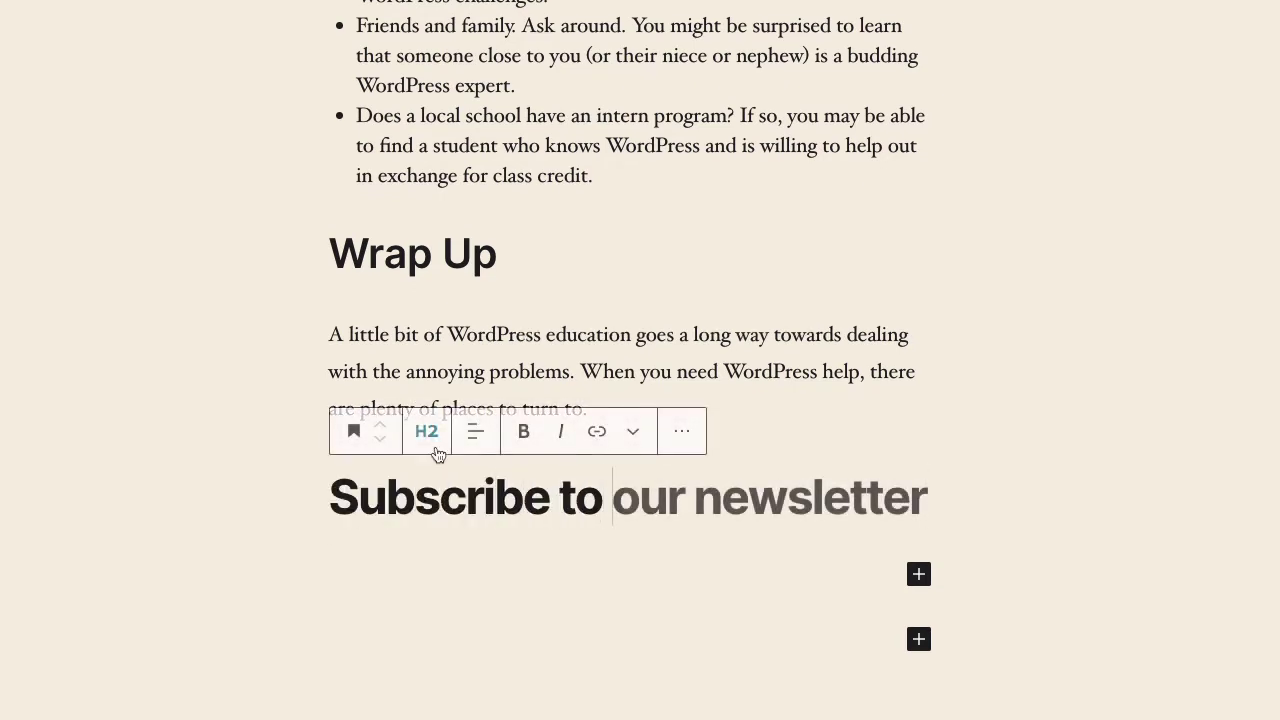
{"action": "left_click", "coordinate": [431, 447]}
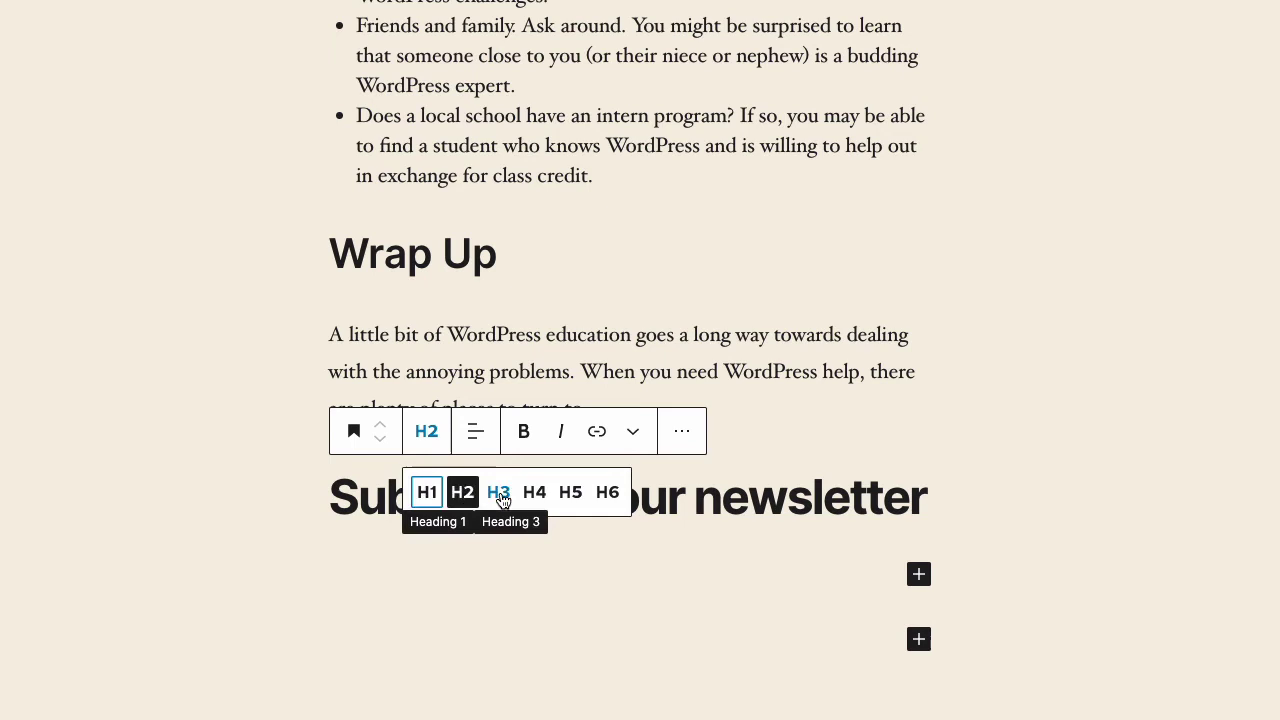
{"action": "left_click", "coordinate": [503, 493]}
{"action": "scroll", "coordinate": [522, 510], "scroll_direction": "down", "scroll_amount": 2}
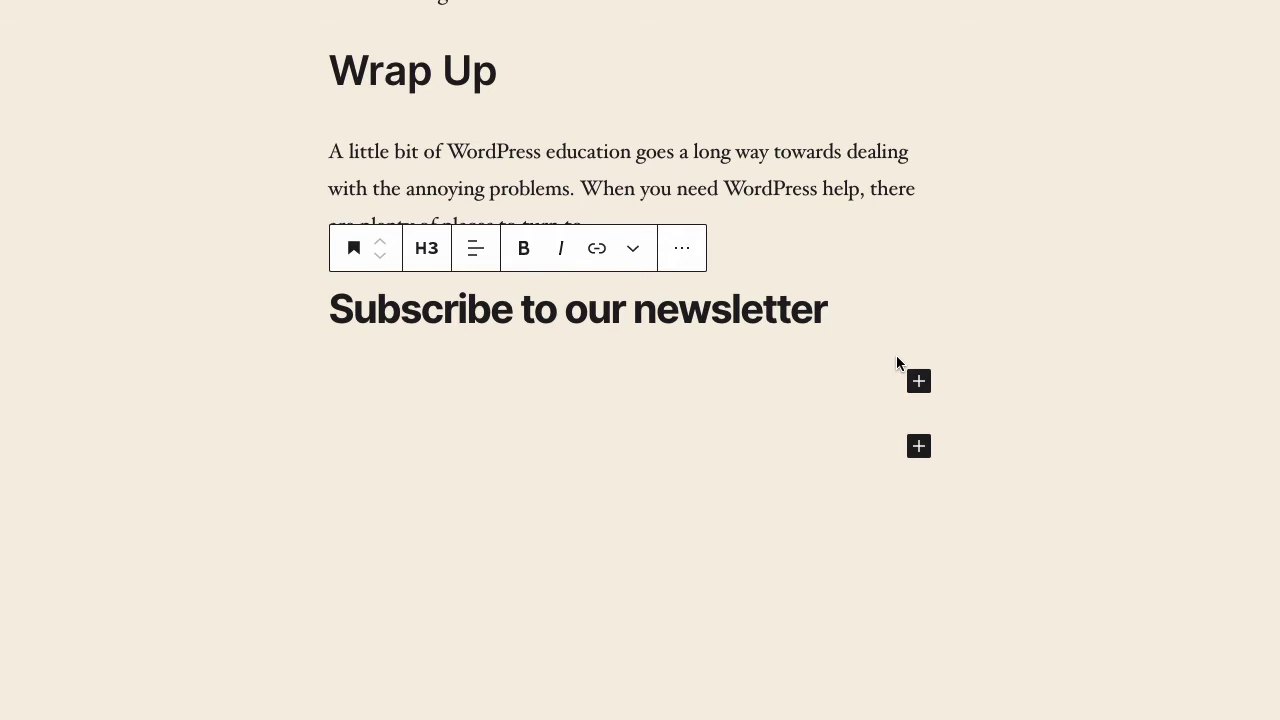
Add mail.png from the Media Library under the heading, then a Subscribe Buttons block.
{"action": "left_click", "coordinate": [918, 381]}
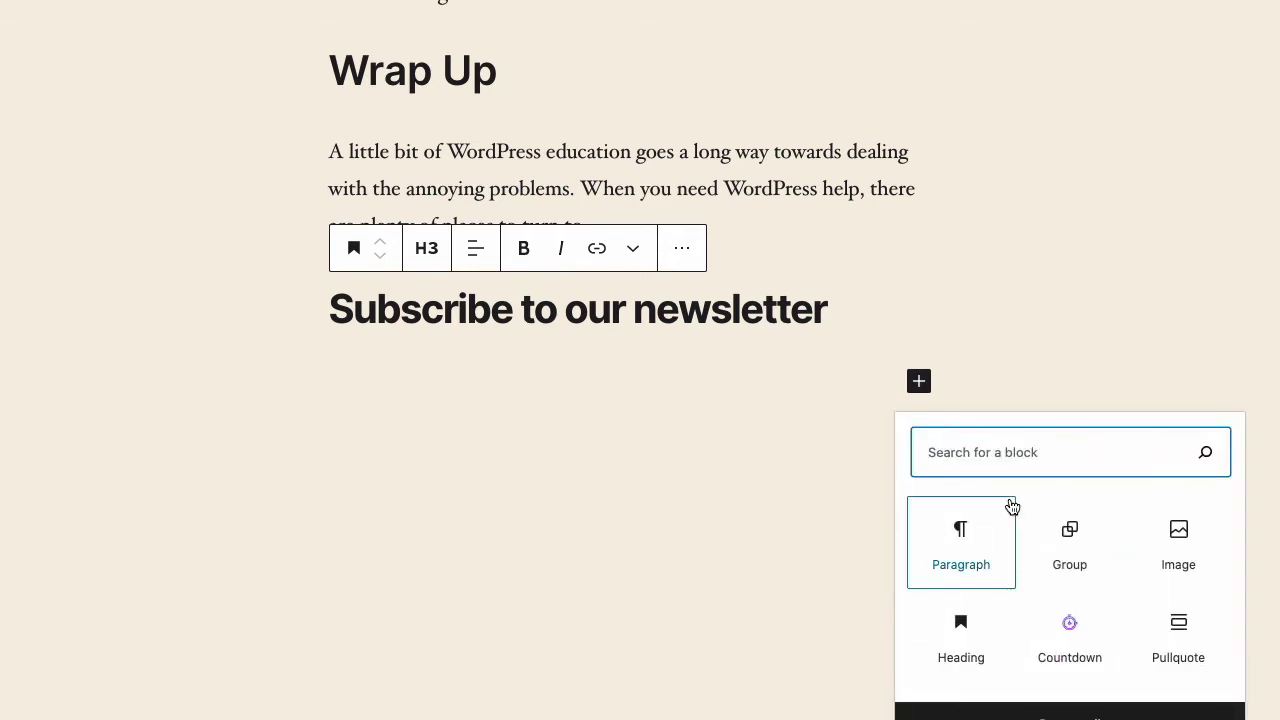
{"action": "left_click", "coordinate": [1178, 545]}
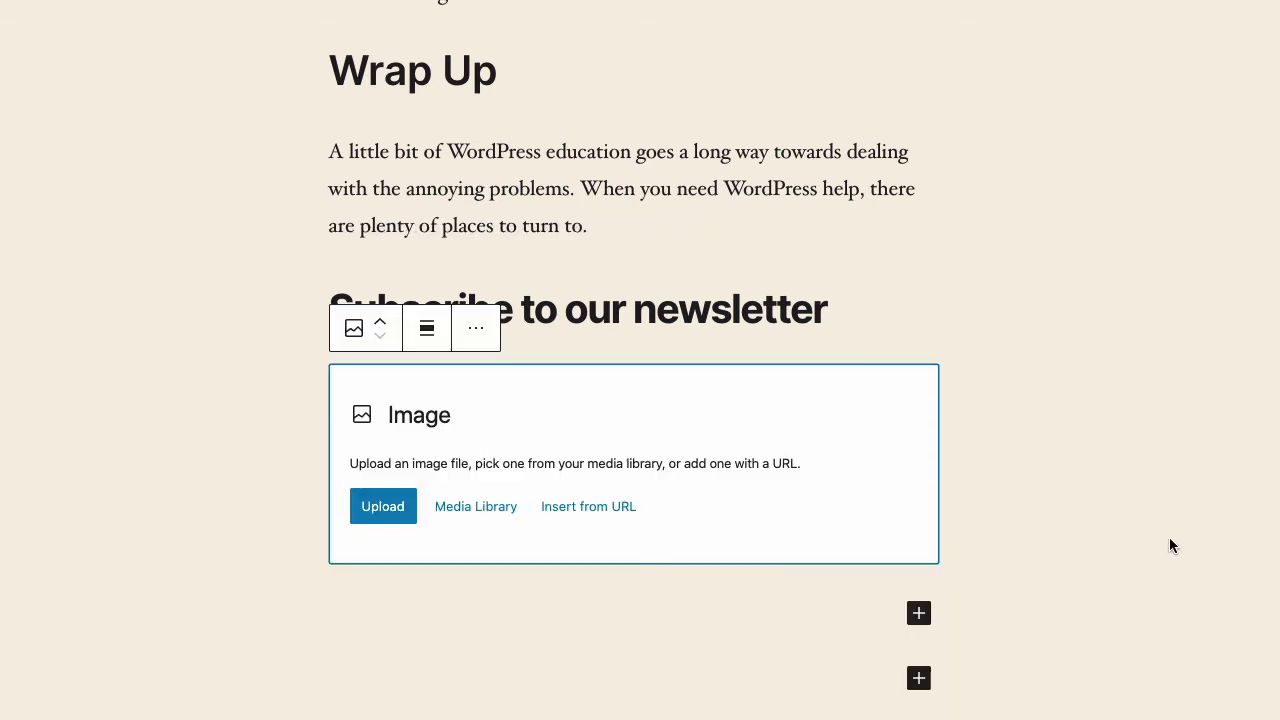
{"action": "left_click", "coordinate": [472, 518]}
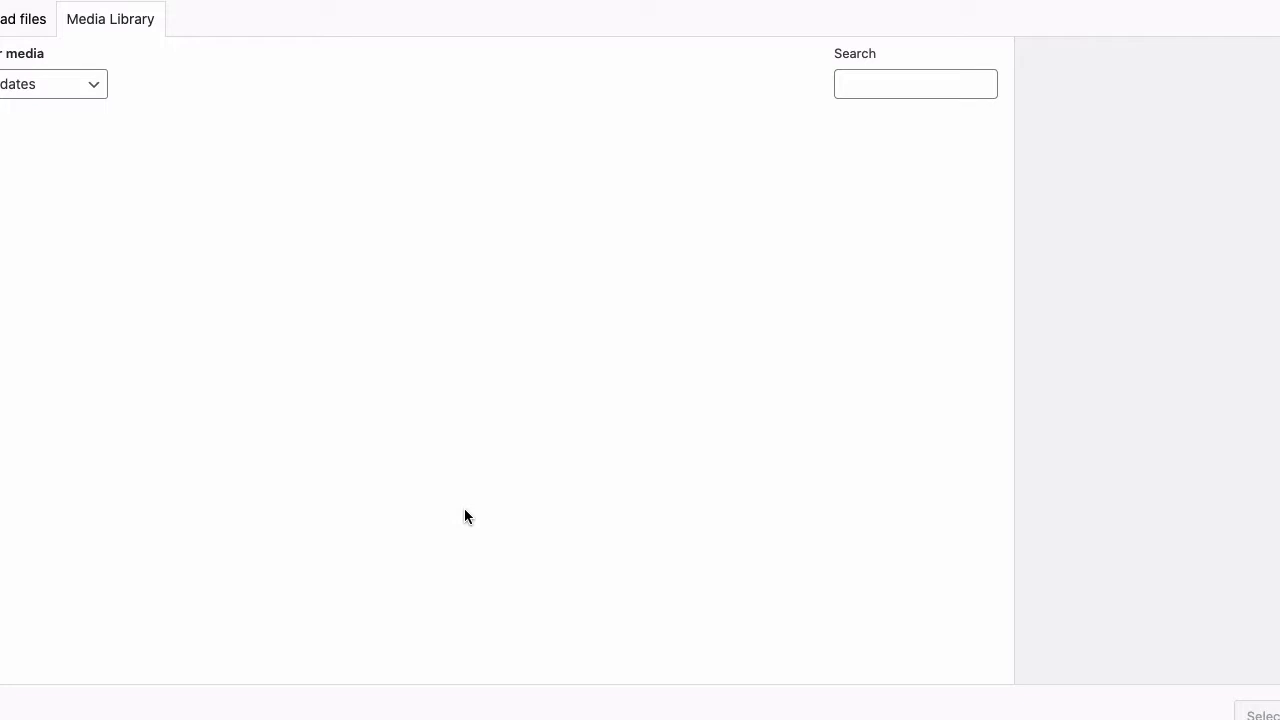
{"action": "left_click", "coordinate": [458, 347]}
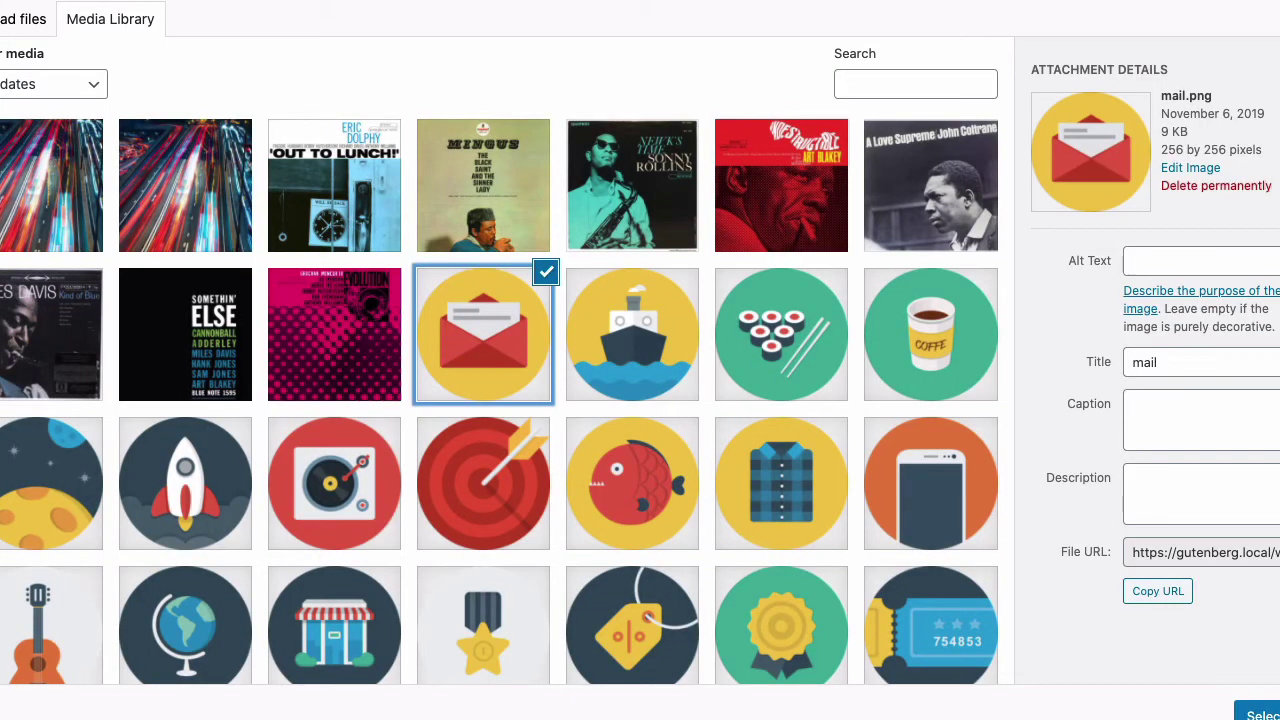
{"action": "left_click", "coordinate": [1262, 713]}
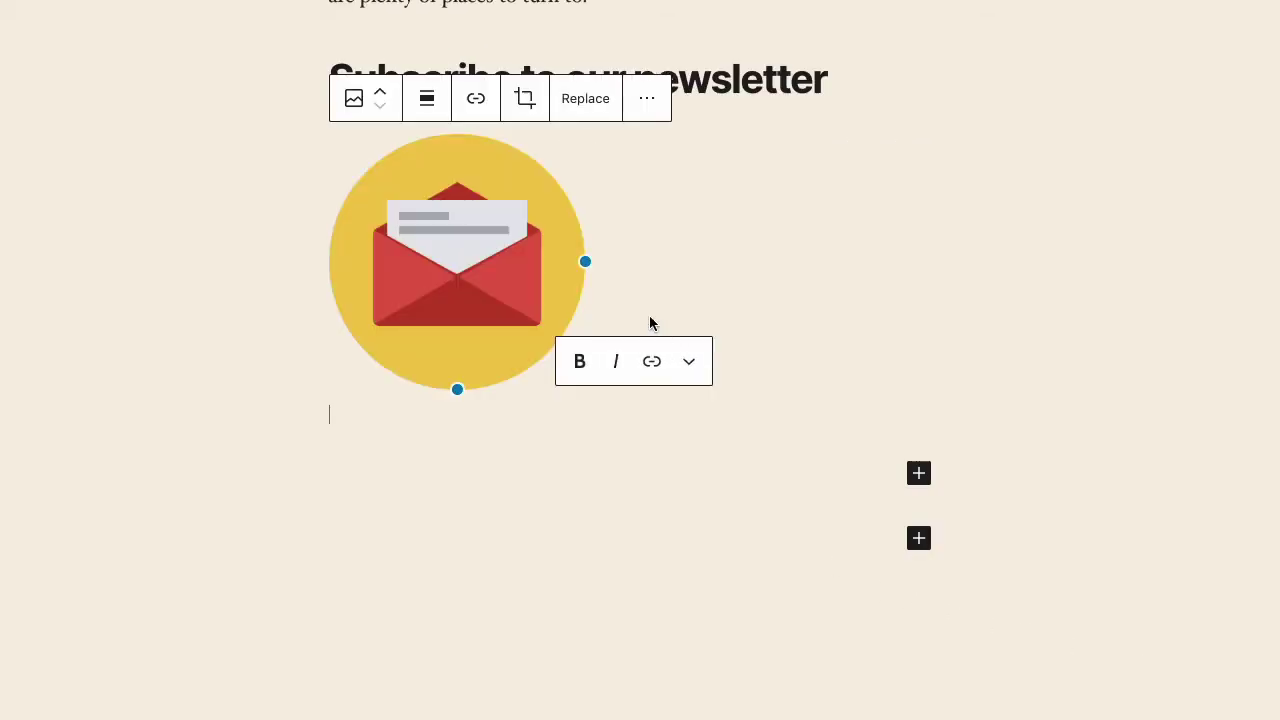
{"action": "left_click", "coordinate": [919, 473]}
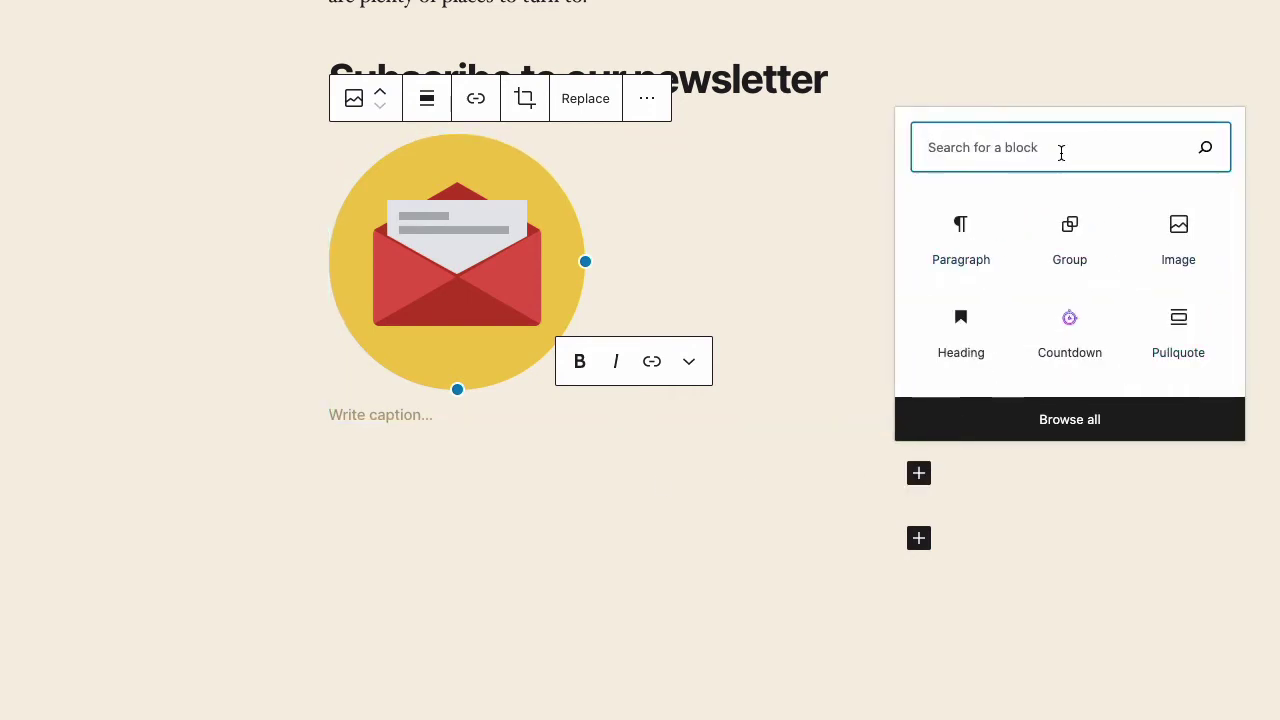
{"action": "type", "text": "button"}
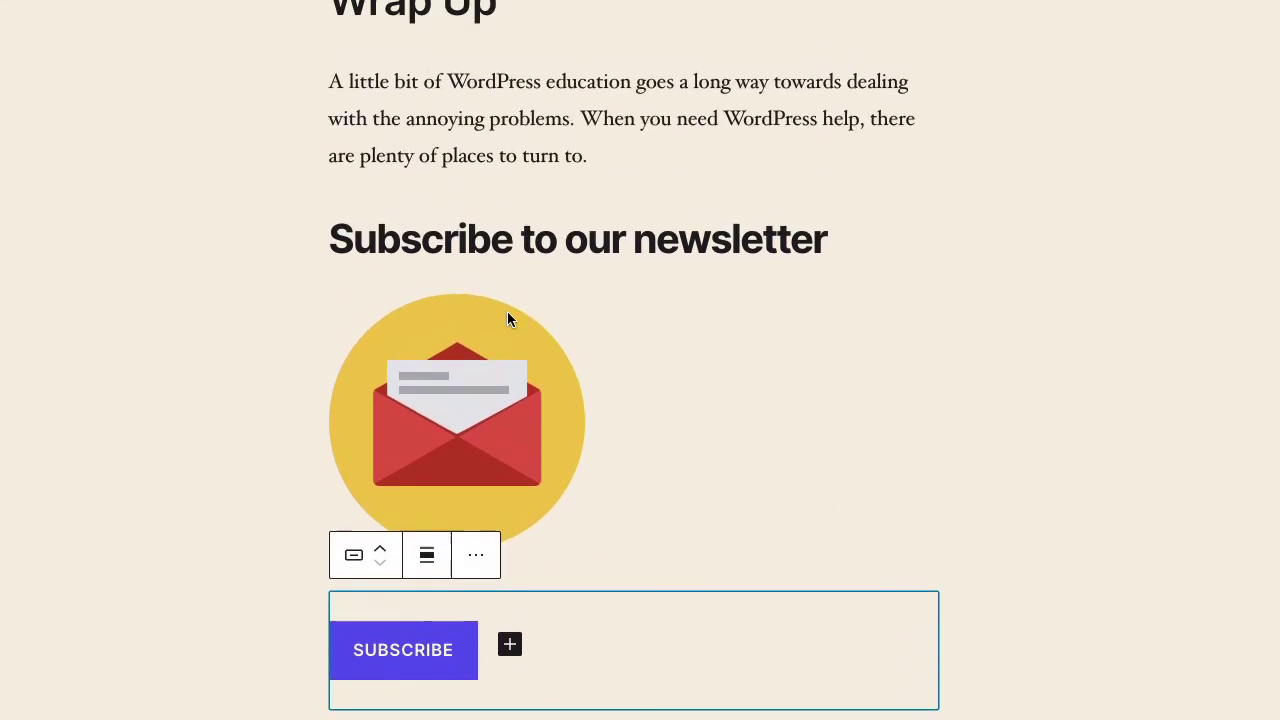
Center the newsletter heading text and center-align the envelope image.
{"action": "left_click", "coordinate": [605, 222]}
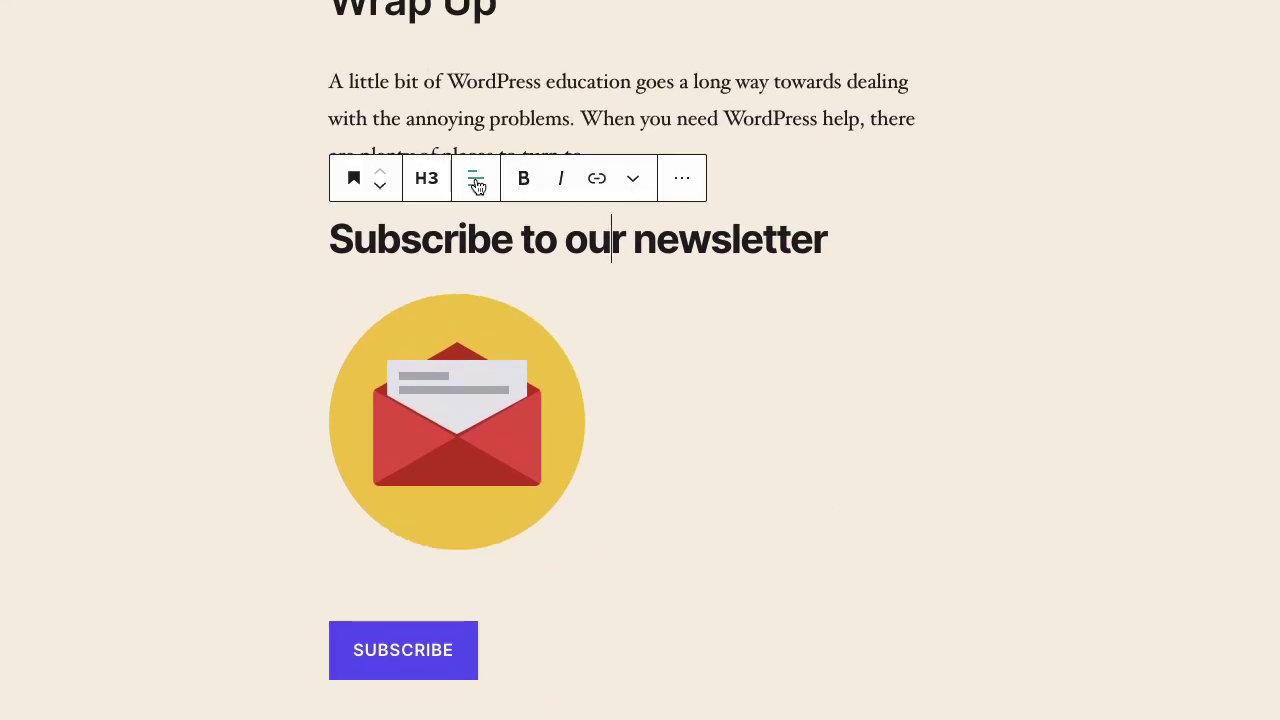
{"action": "left_click", "coordinate": [476, 178]}
{"action": "left_click", "coordinate": [526, 286]}
{"action": "left_click", "coordinate": [486, 422]}
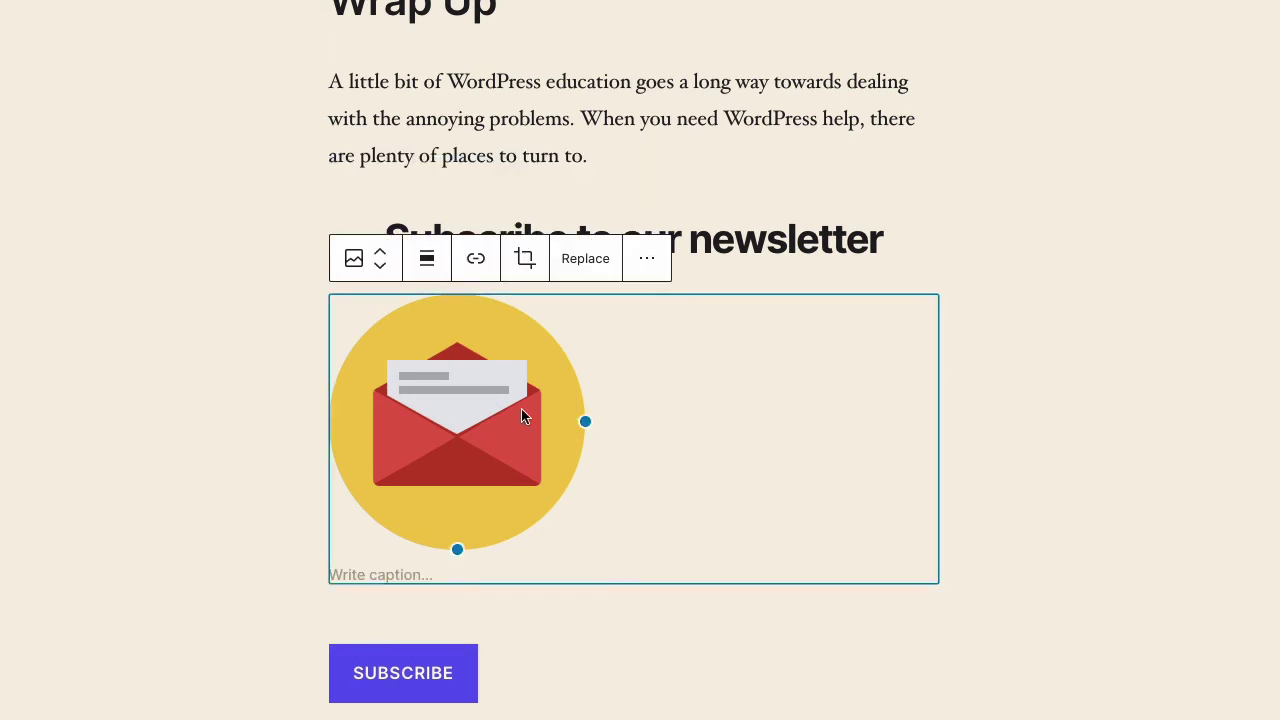
{"action": "left_click", "coordinate": [426, 260]}
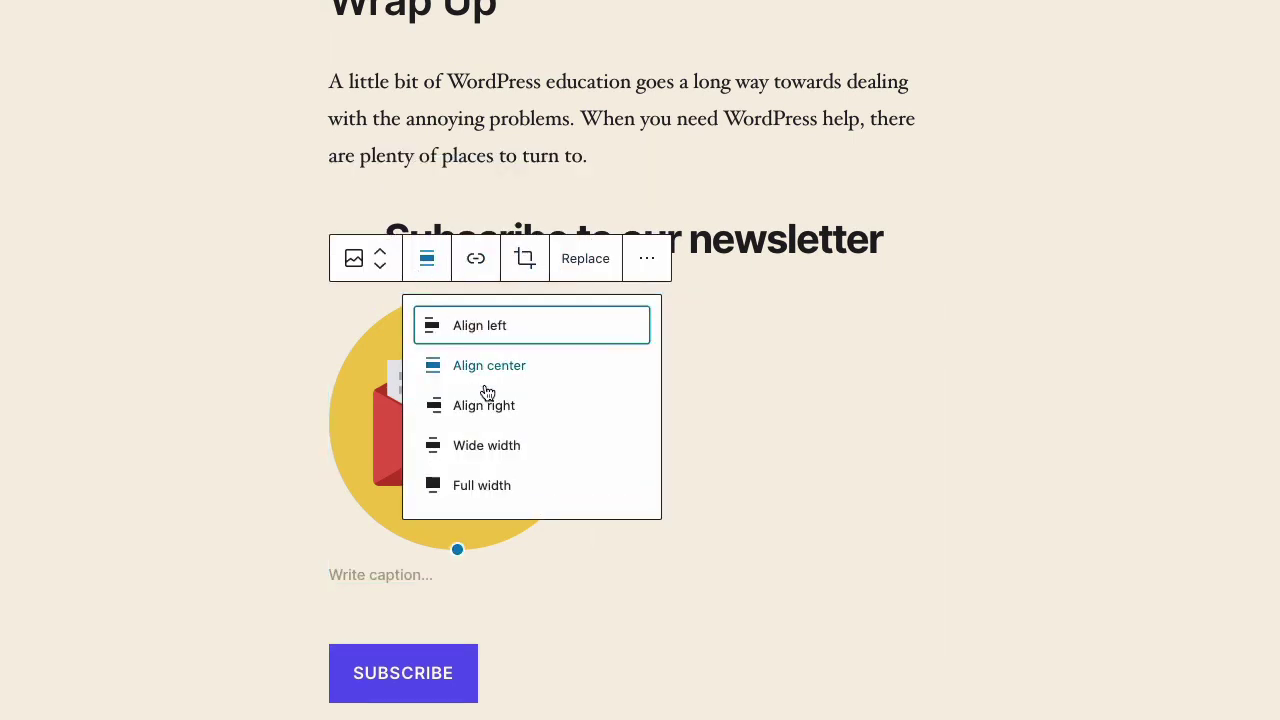
{"action": "left_click", "coordinate": [489, 366]}
Center-align the Subscribe button block.
{"action": "left_click", "coordinate": [731, 580]}
{"action": "scroll", "coordinate": [729, 575], "scroll_direction": "down", "scroll_amount": 3}
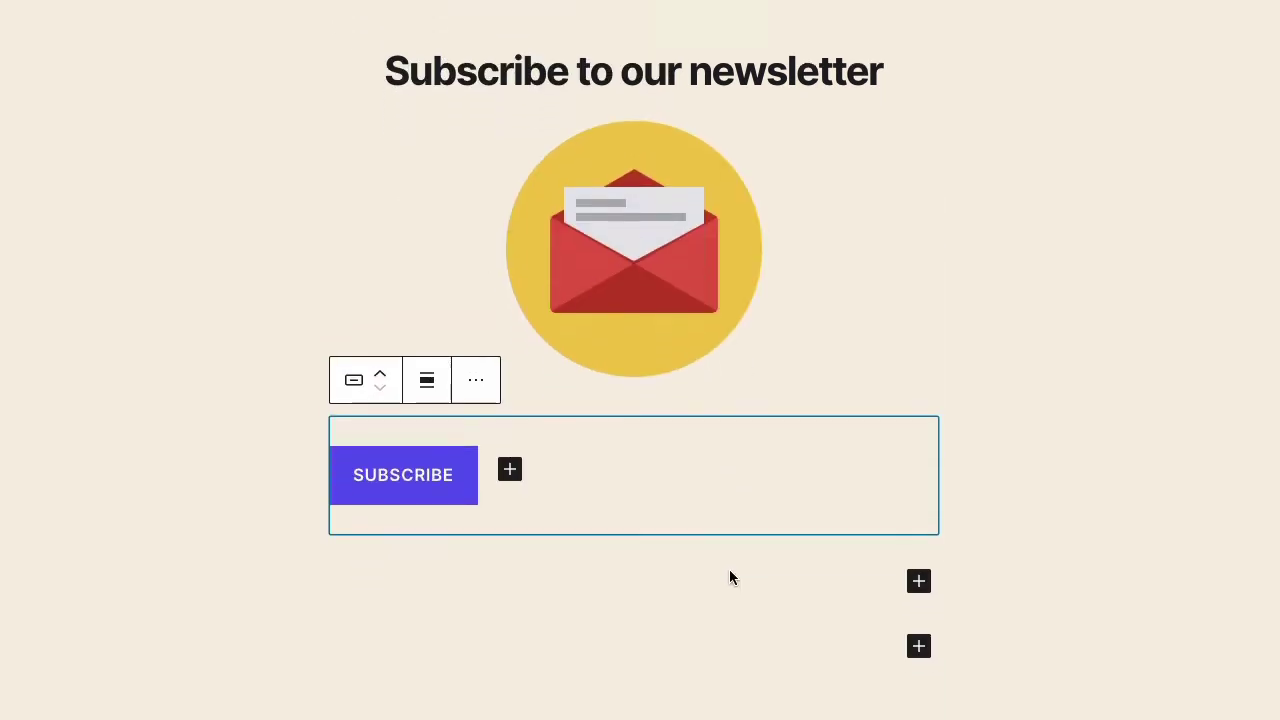
{"action": "left_click", "coordinate": [476, 305]}
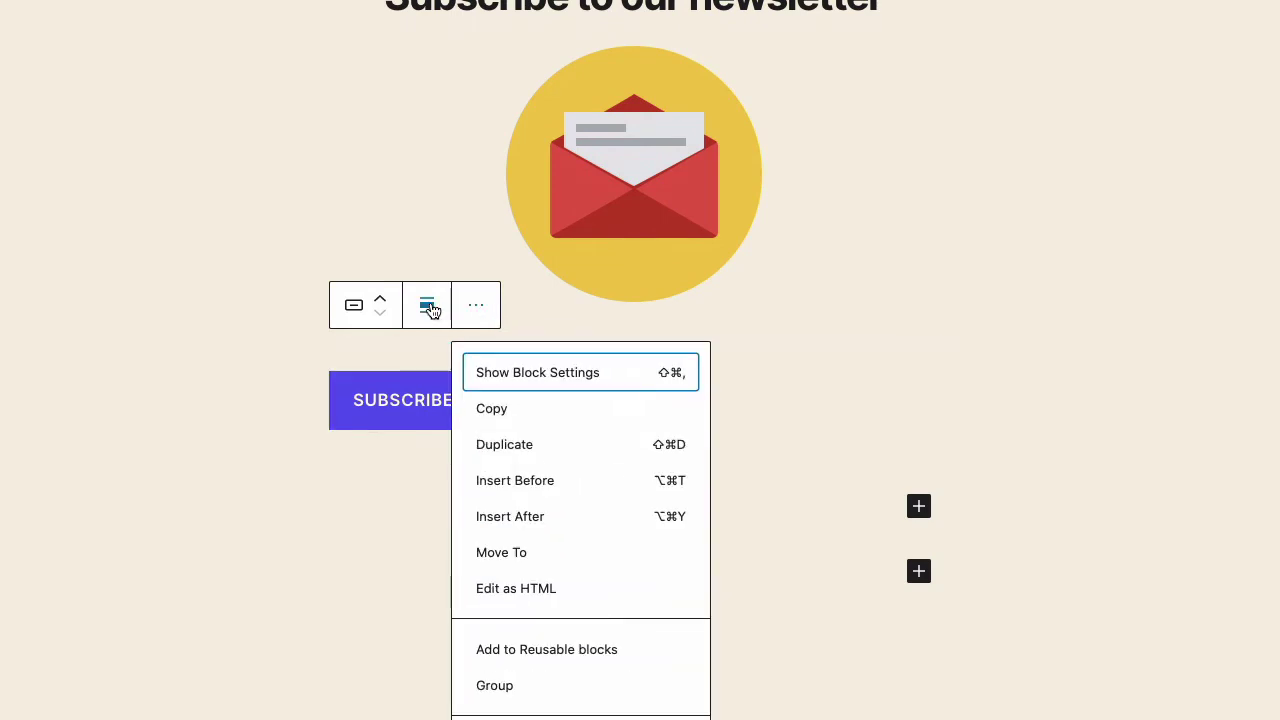
{"action": "left_click", "coordinate": [426, 305]}
{"action": "left_click", "coordinate": [469, 412]}
{"action": "scroll", "coordinate": [970, 205], "scroll_direction": "up", "scroll_amount": 2}
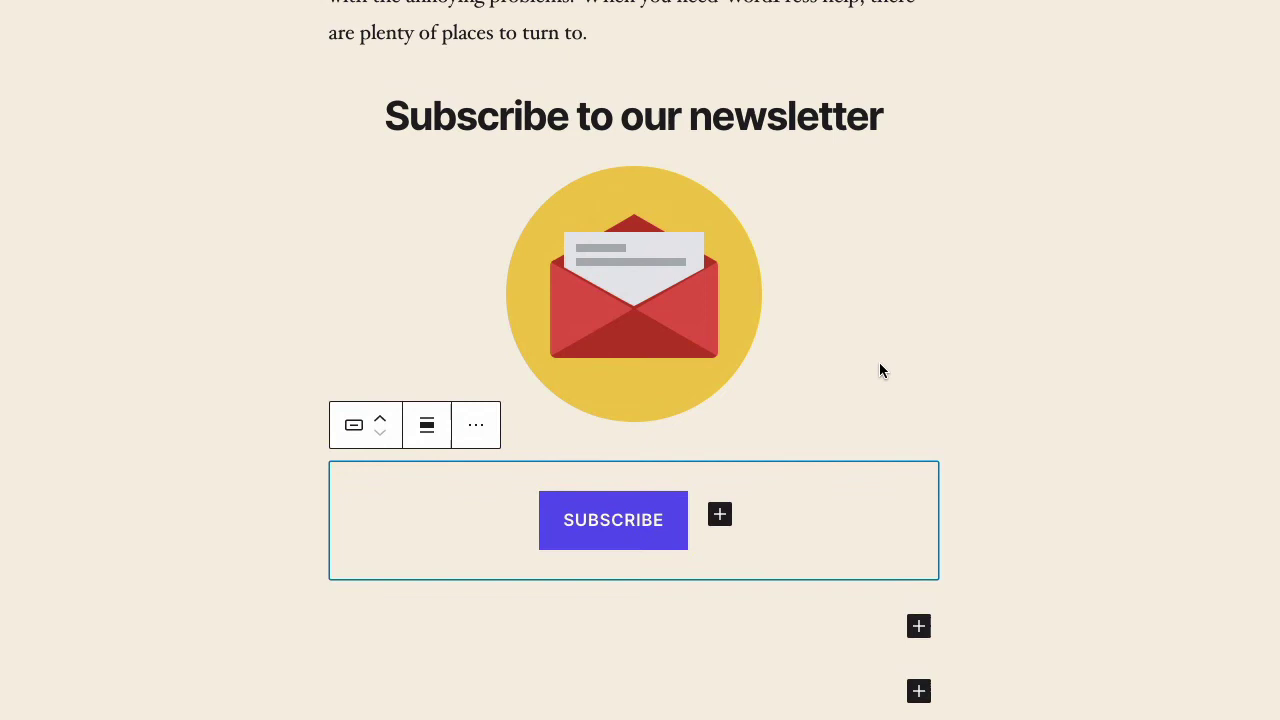
{"action": "scroll", "coordinate": [862, 305], "scroll_direction": "up", "scroll_amount": 1}
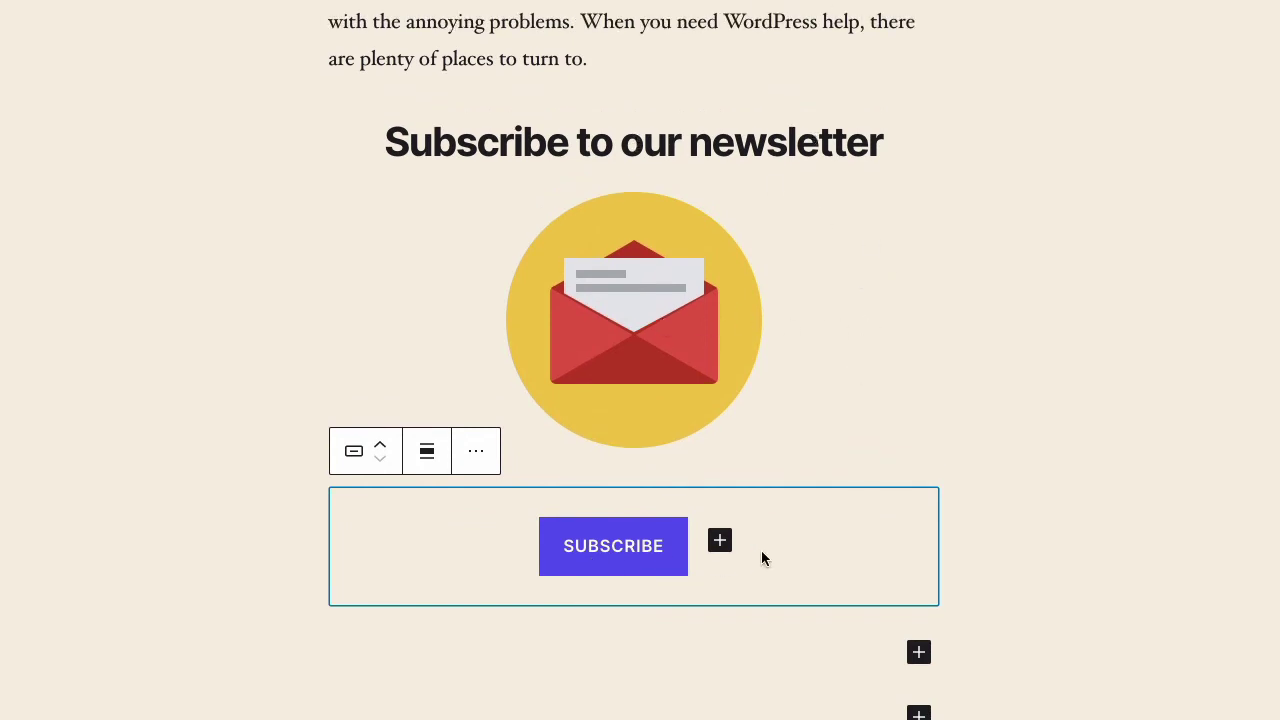
{"action": "left_click", "coordinate": [855, 342]}
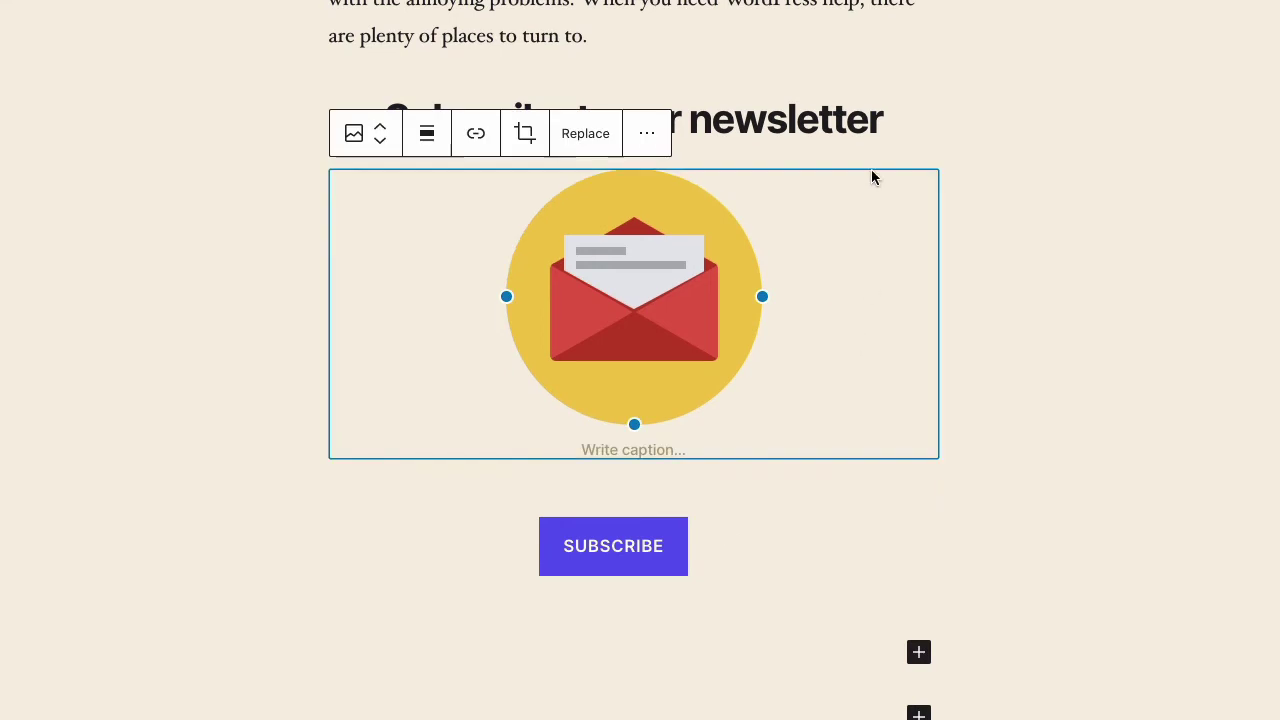
{"action": "left_click", "coordinate": [866, 112]}
{"action": "left_click", "coordinate": [831, 234]}
{"action": "left_click", "coordinate": [762, 520]}
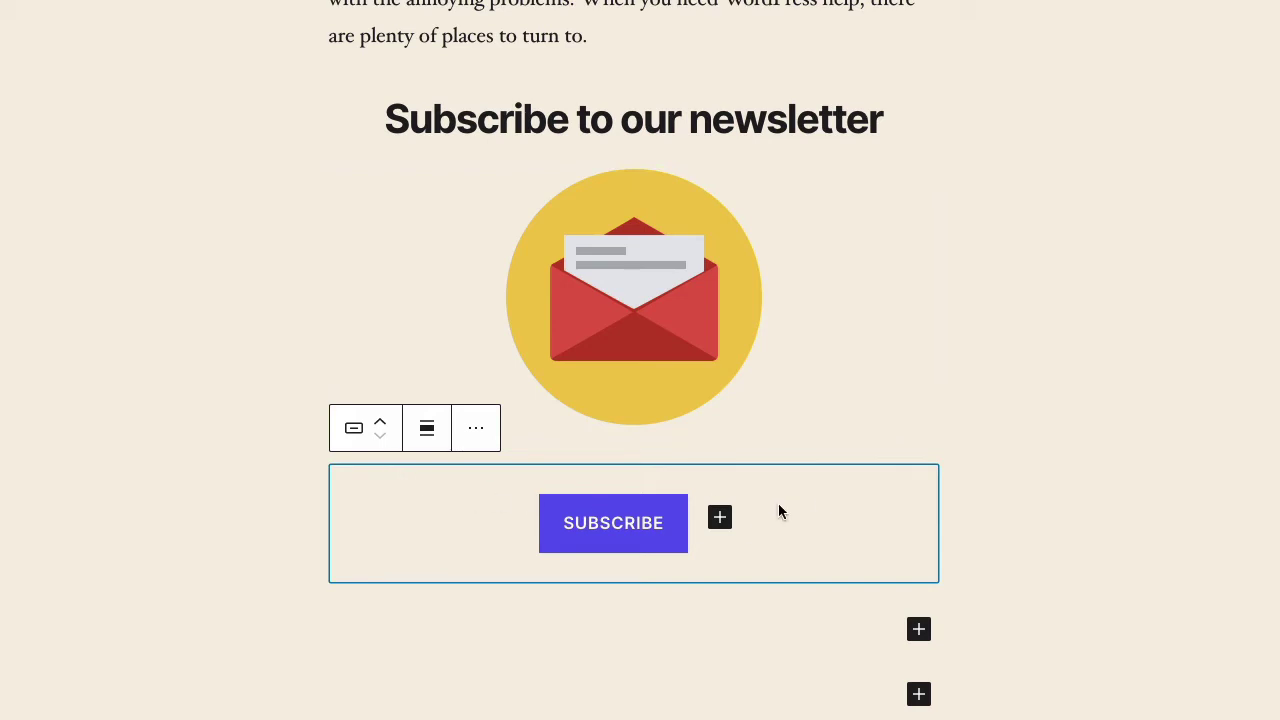
{"action": "left_click", "coordinate": [755, 313]}
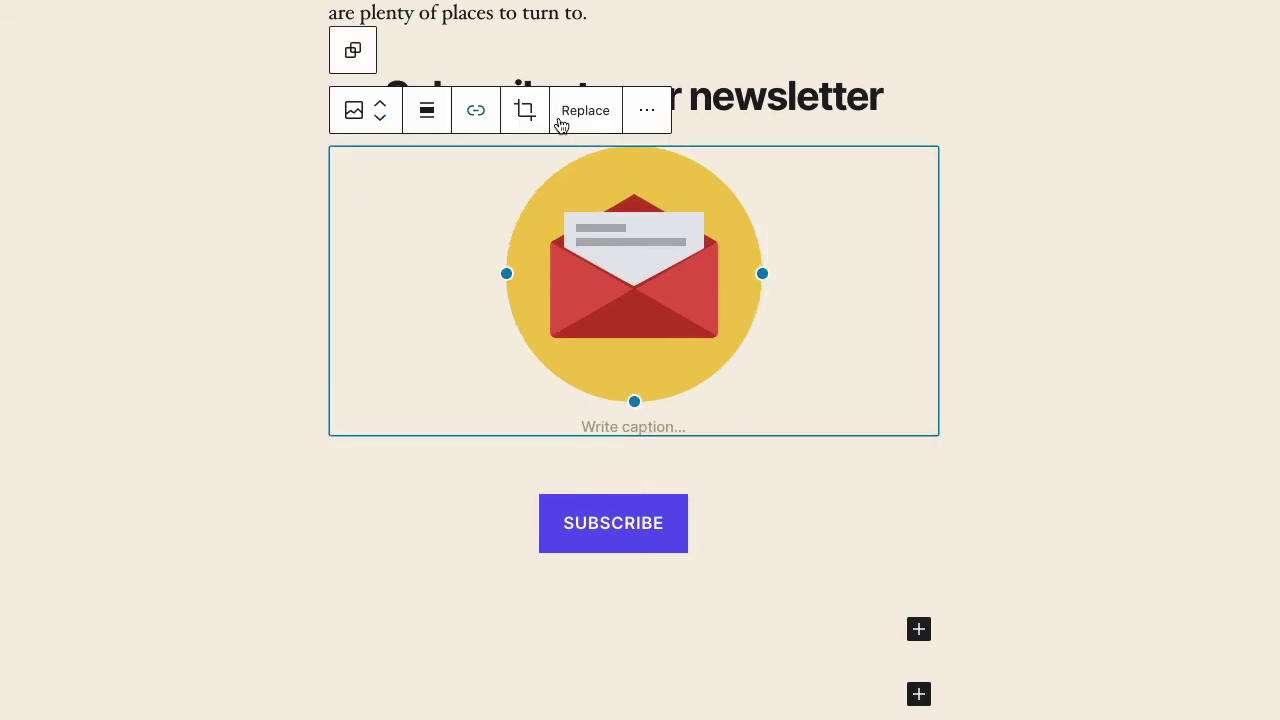
{"action": "left_click", "coordinate": [764, 100]}
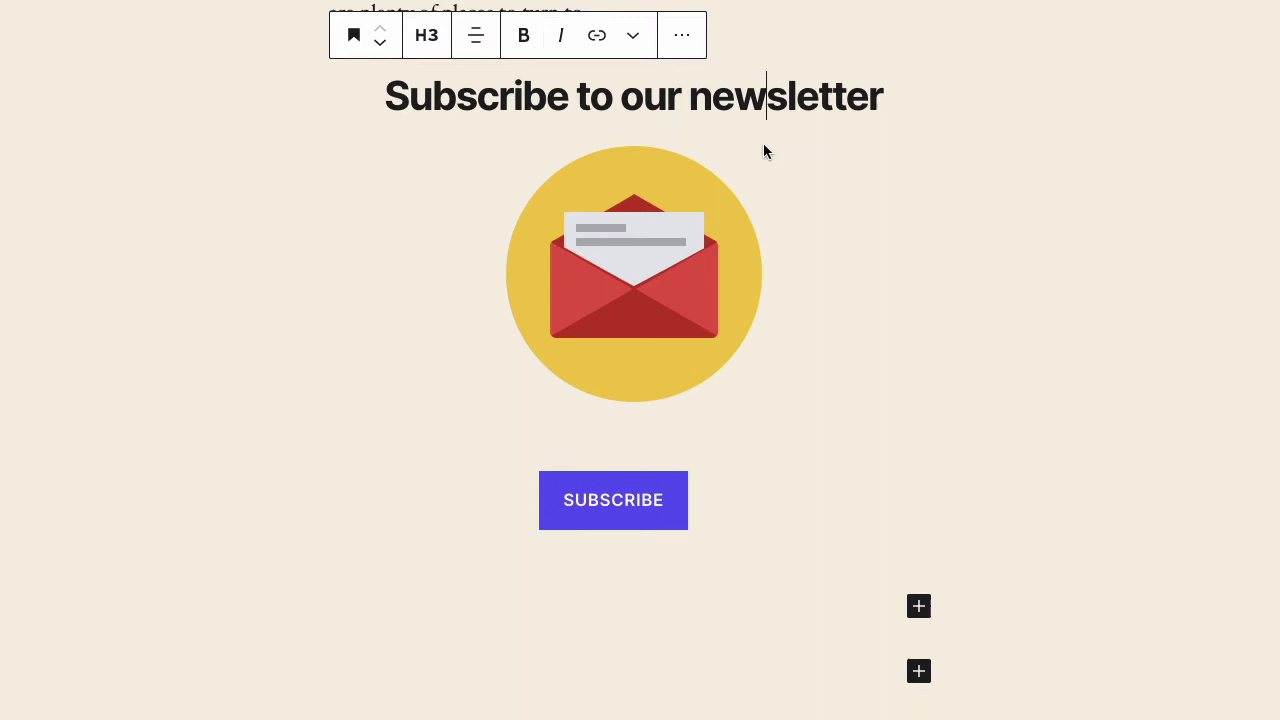
{"action": "left_click", "coordinate": [772, 267]}
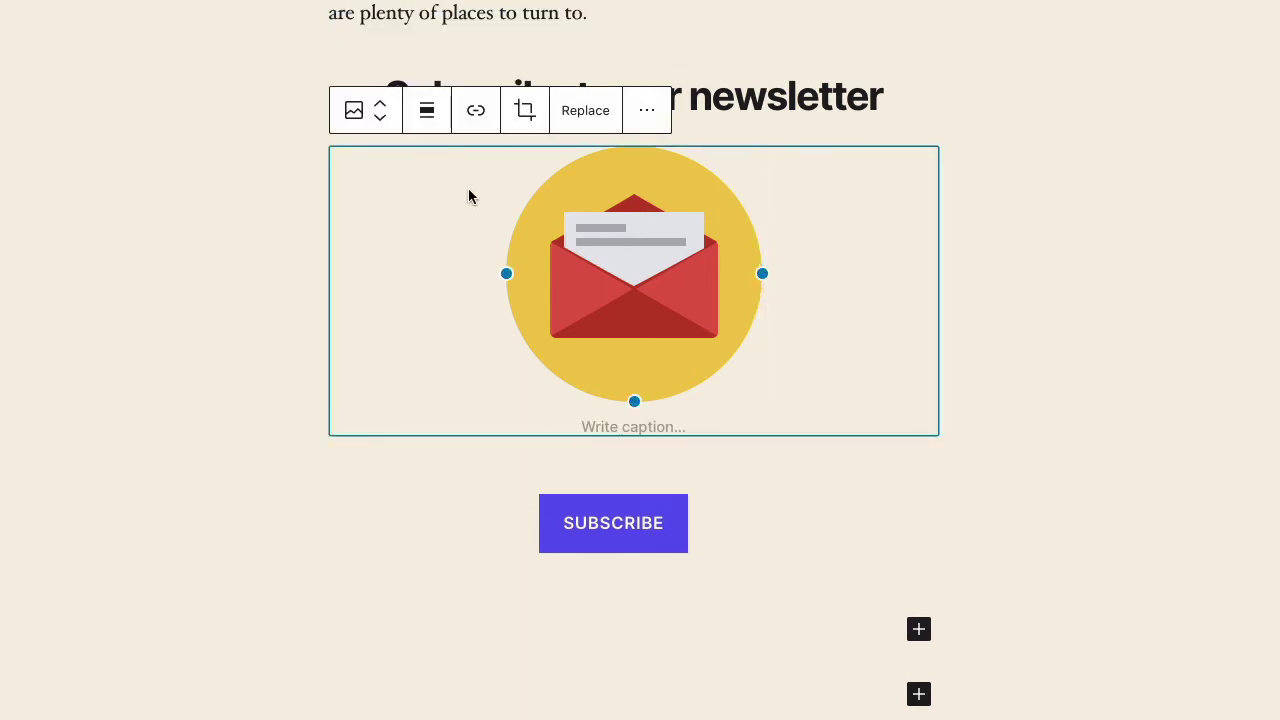
{"action": "mouse_move", "coordinate": [357, 122]}
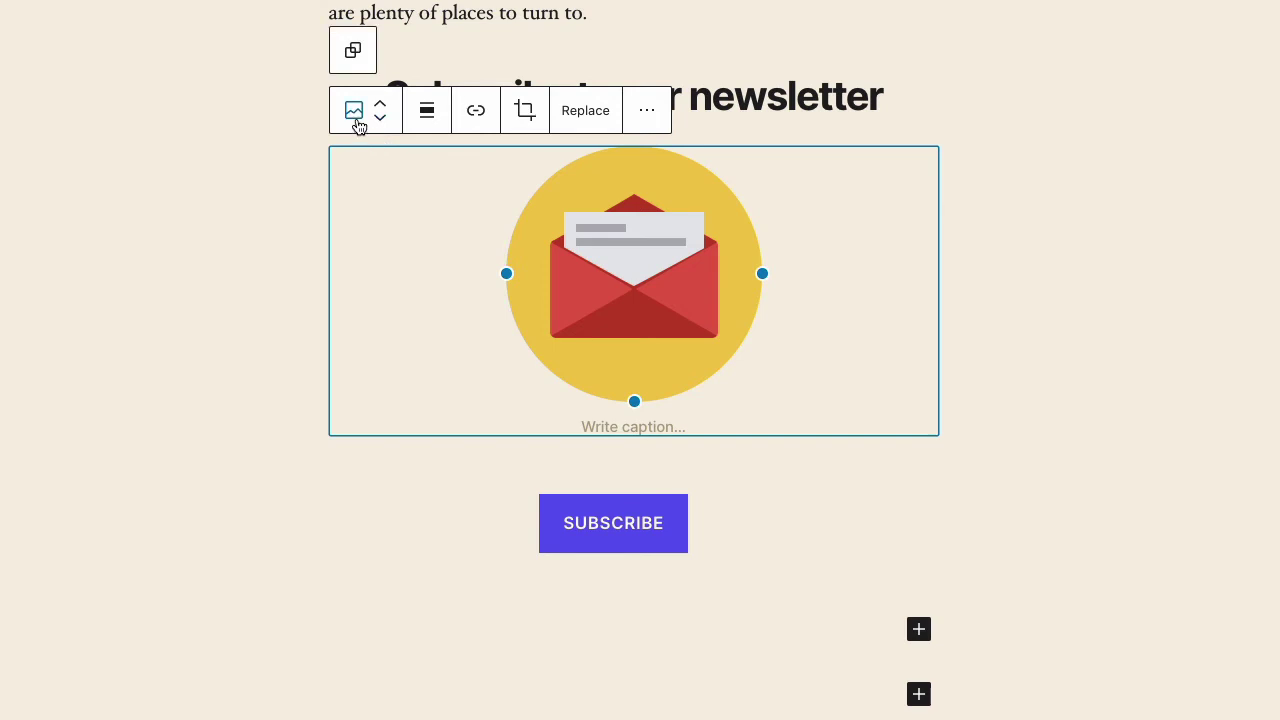
{"action": "left_click", "coordinate": [352, 57]}
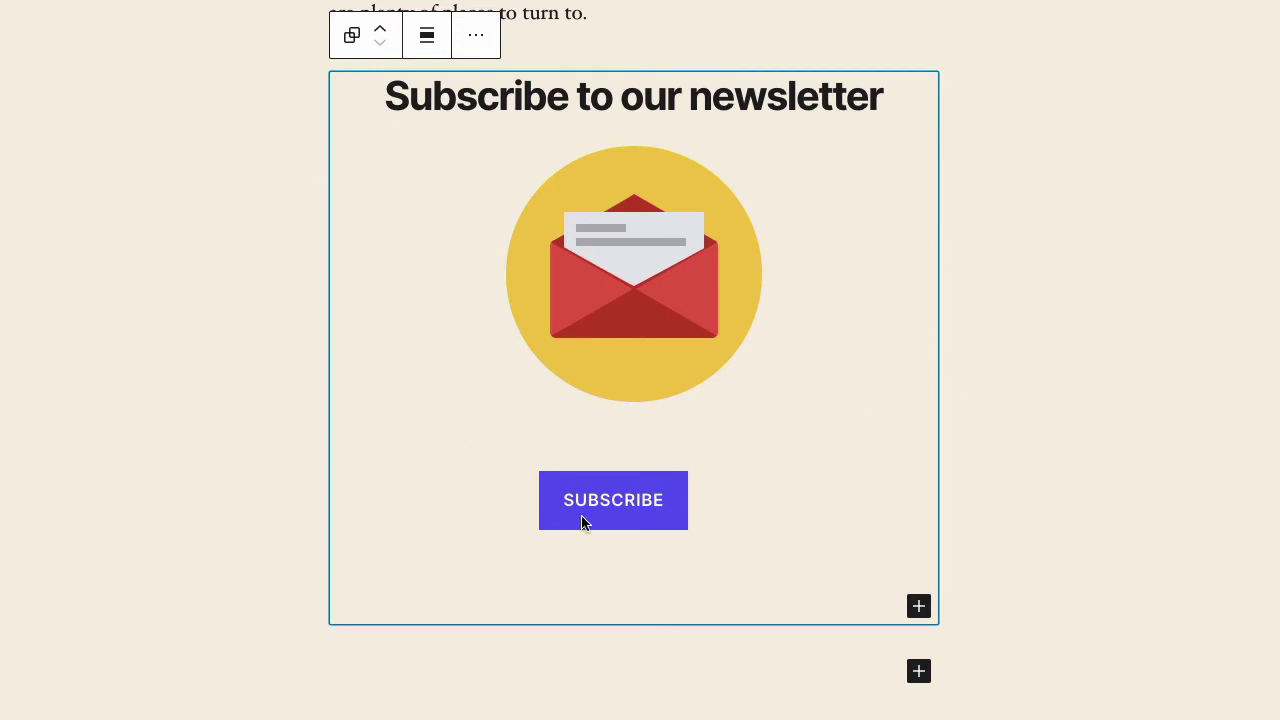
{"action": "left_click", "coordinate": [379, 35]}
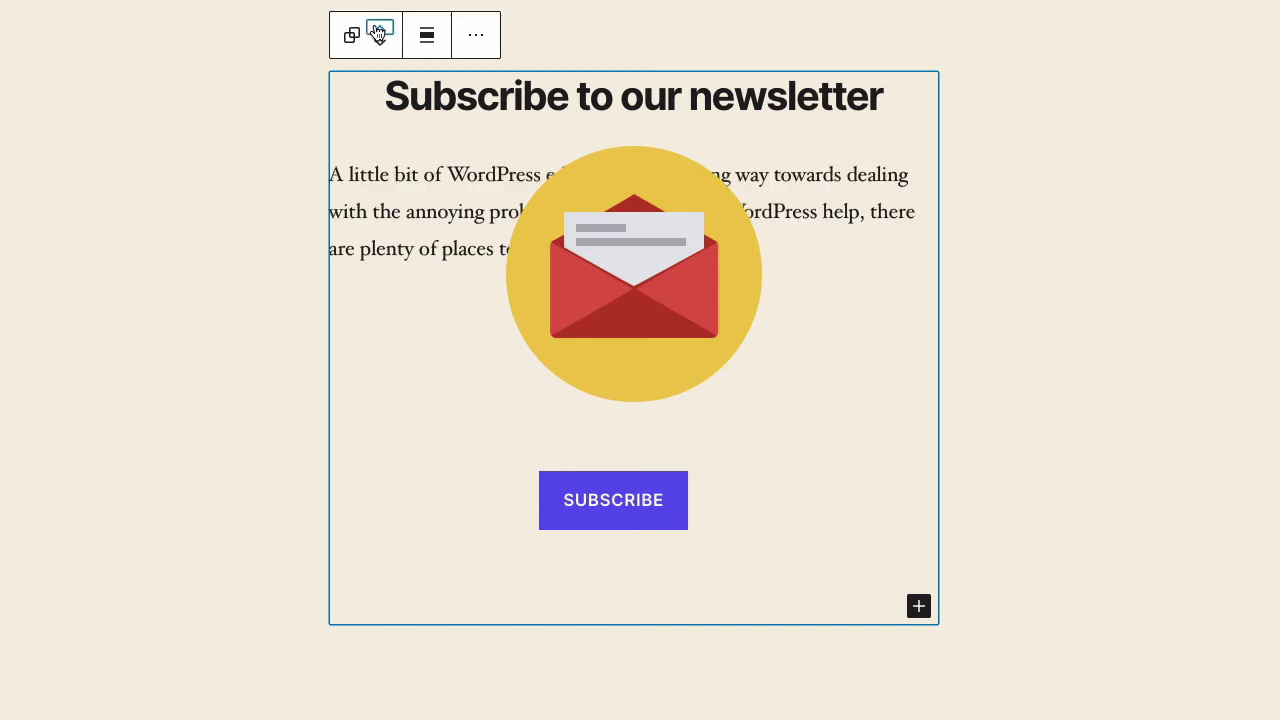
{"action": "left_click", "coordinate": [379, 35]}
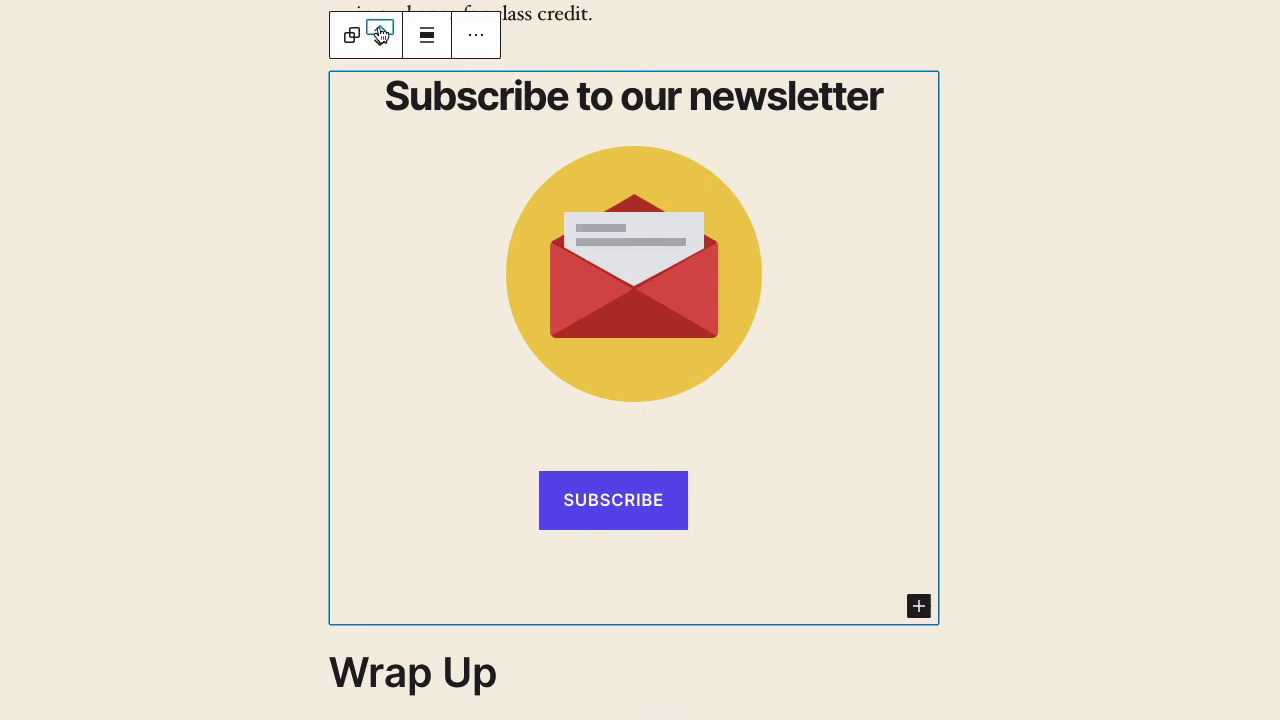
{"action": "left_click", "coordinate": [379, 35]}
{"action": "left_click", "coordinate": [379, 35]}
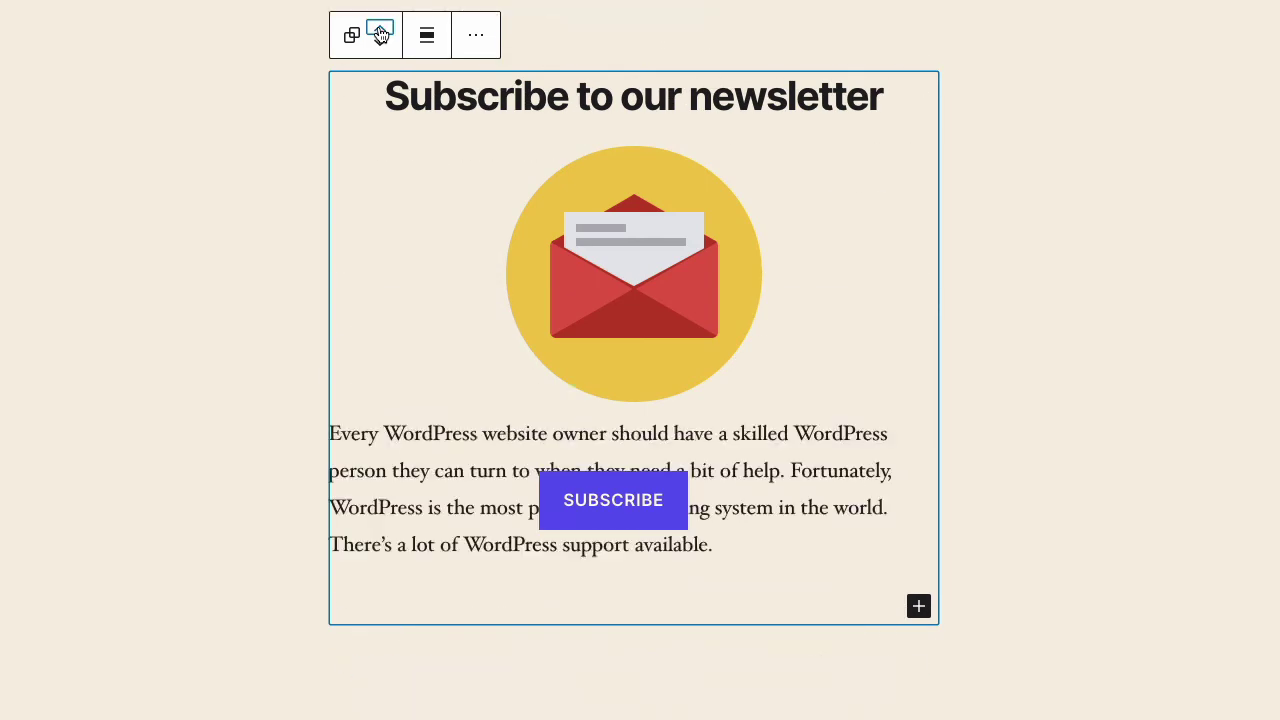
{"action": "left_click", "coordinate": [380, 35]}
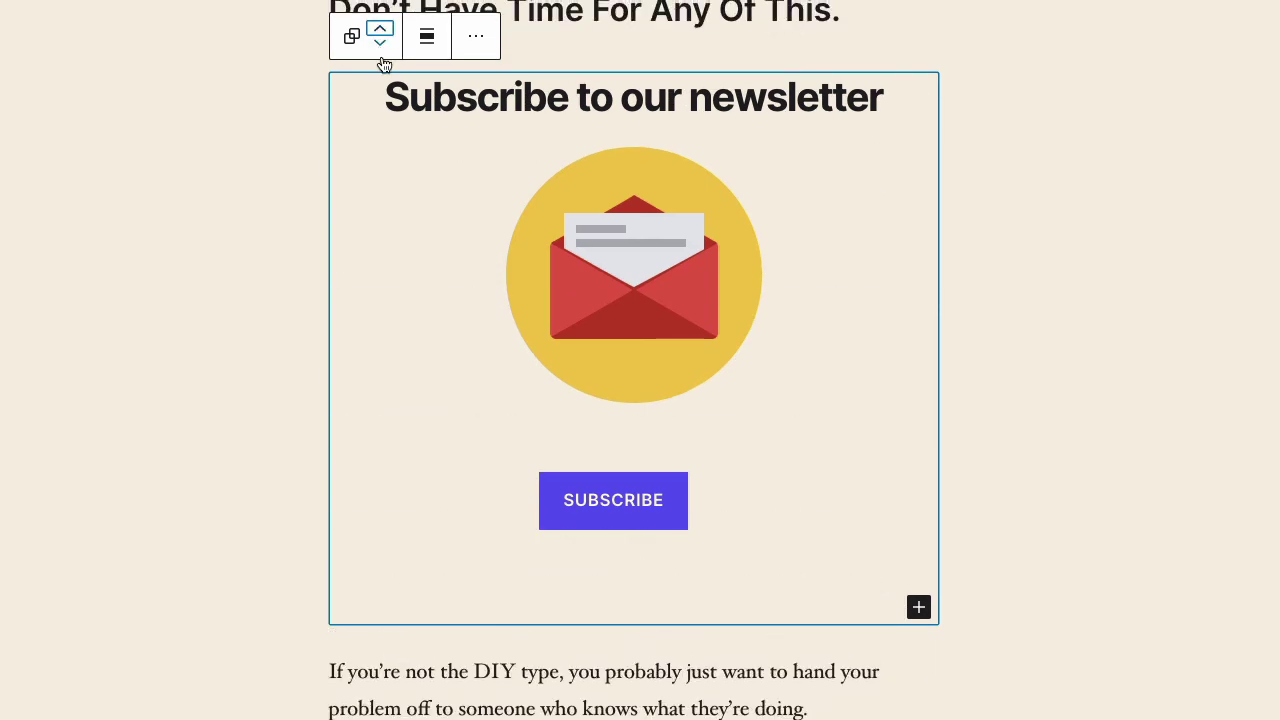
{"action": "left_click", "coordinate": [380, 50]}
{"action": "left_click", "coordinate": [380, 45]}
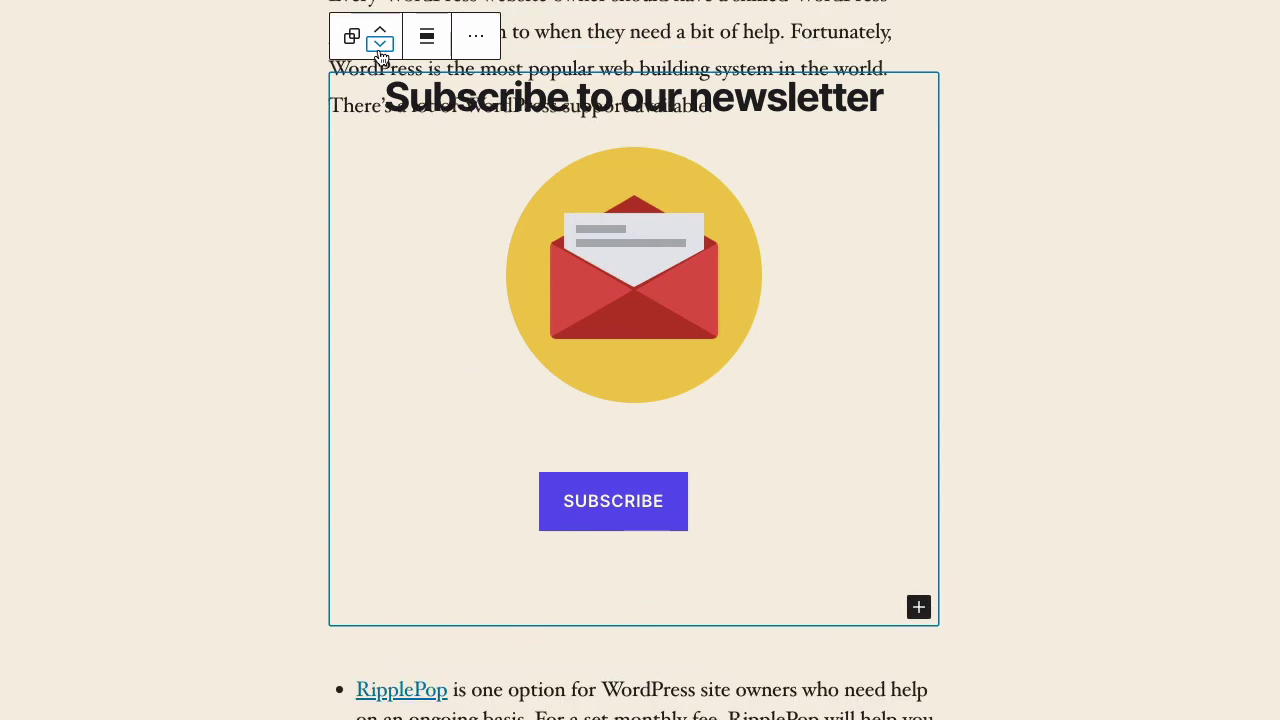
{"action": "left_click", "coordinate": [380, 45]}
{"action": "left_click", "coordinate": [380, 45]}
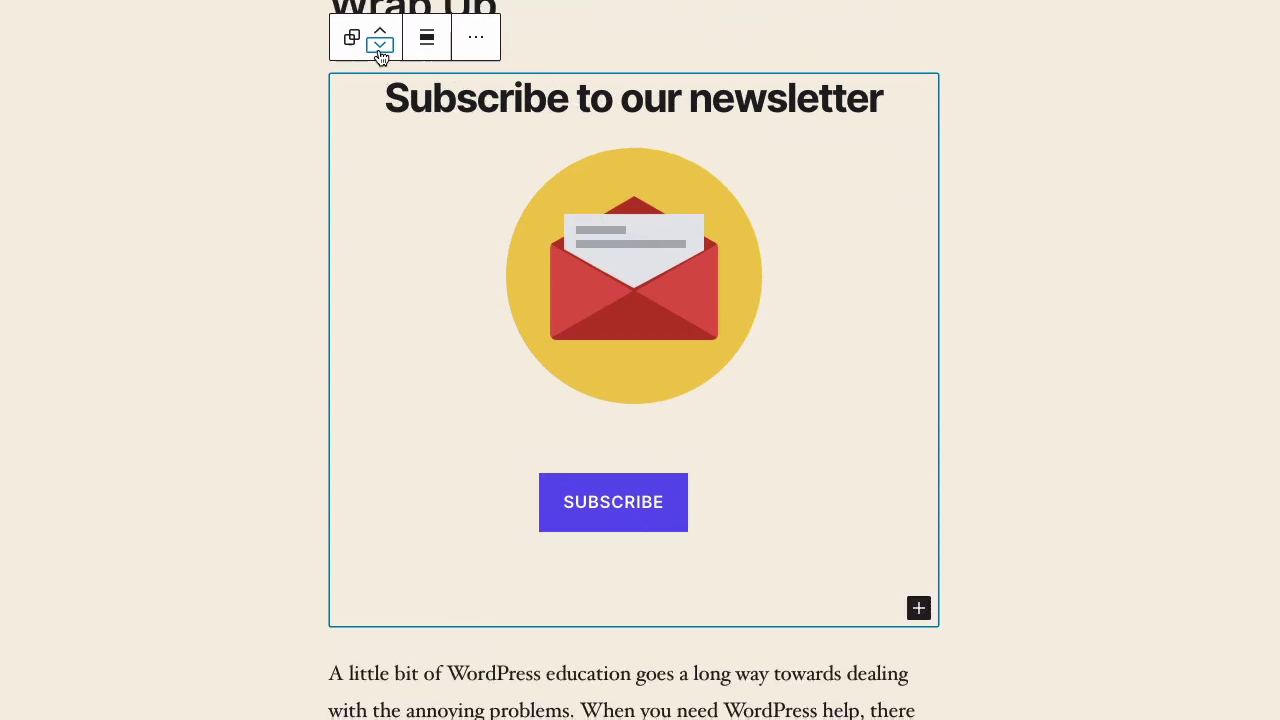
{"action": "left_click", "coordinate": [380, 46]}
{"action": "left_click", "coordinate": [824, 212]}
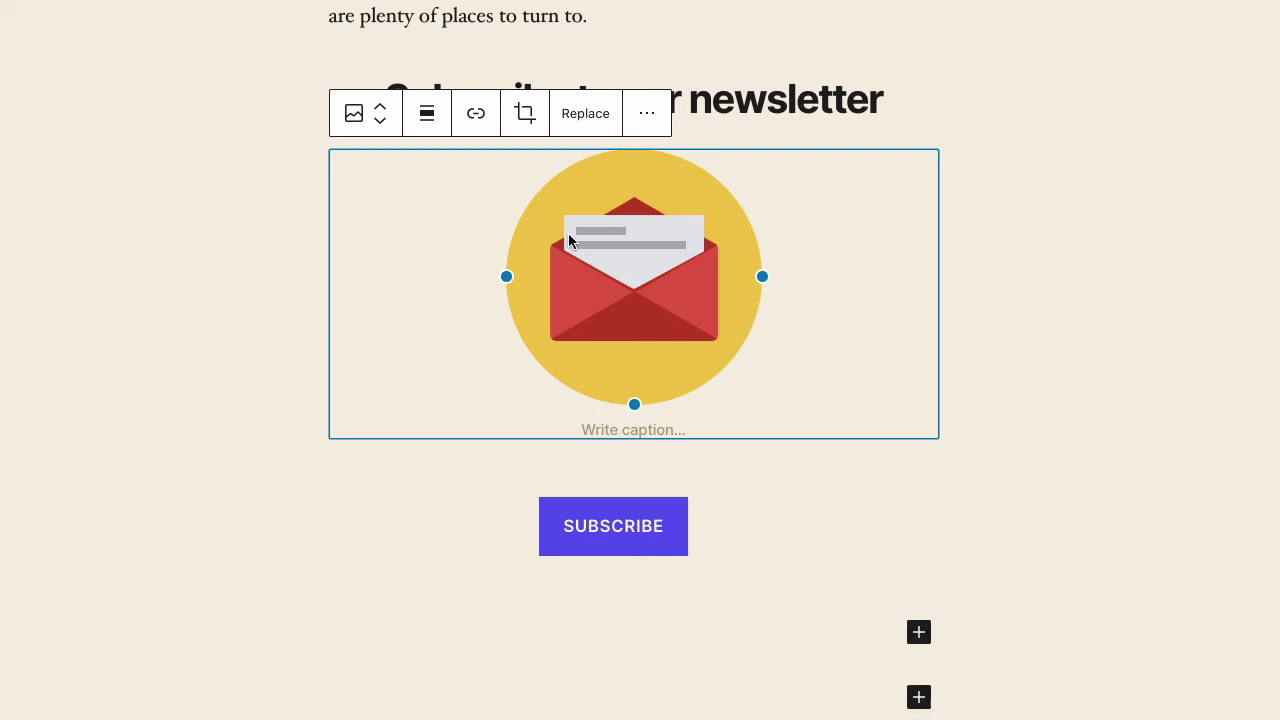
Move the mail icon image above the newsletter heading.
{"action": "left_click", "coordinate": [377, 107]}
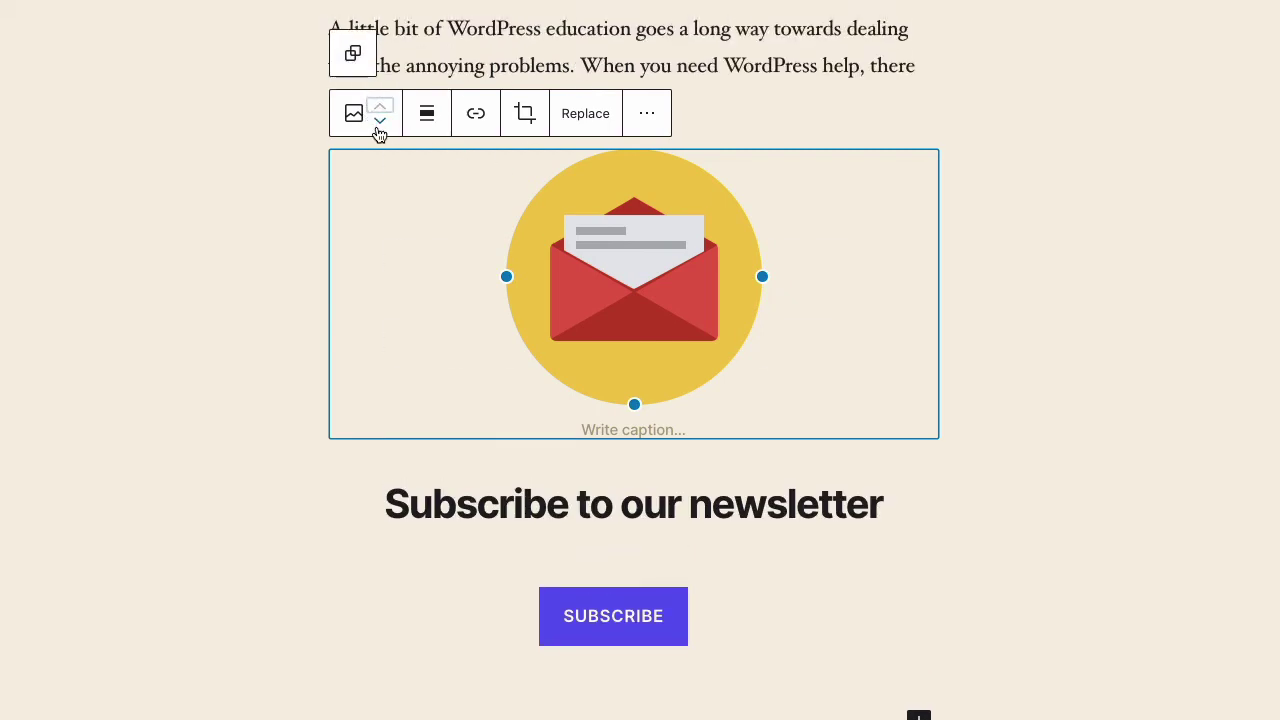
{"action": "left_click", "coordinate": [380, 127]}
{"action": "left_click", "coordinate": [380, 127]}
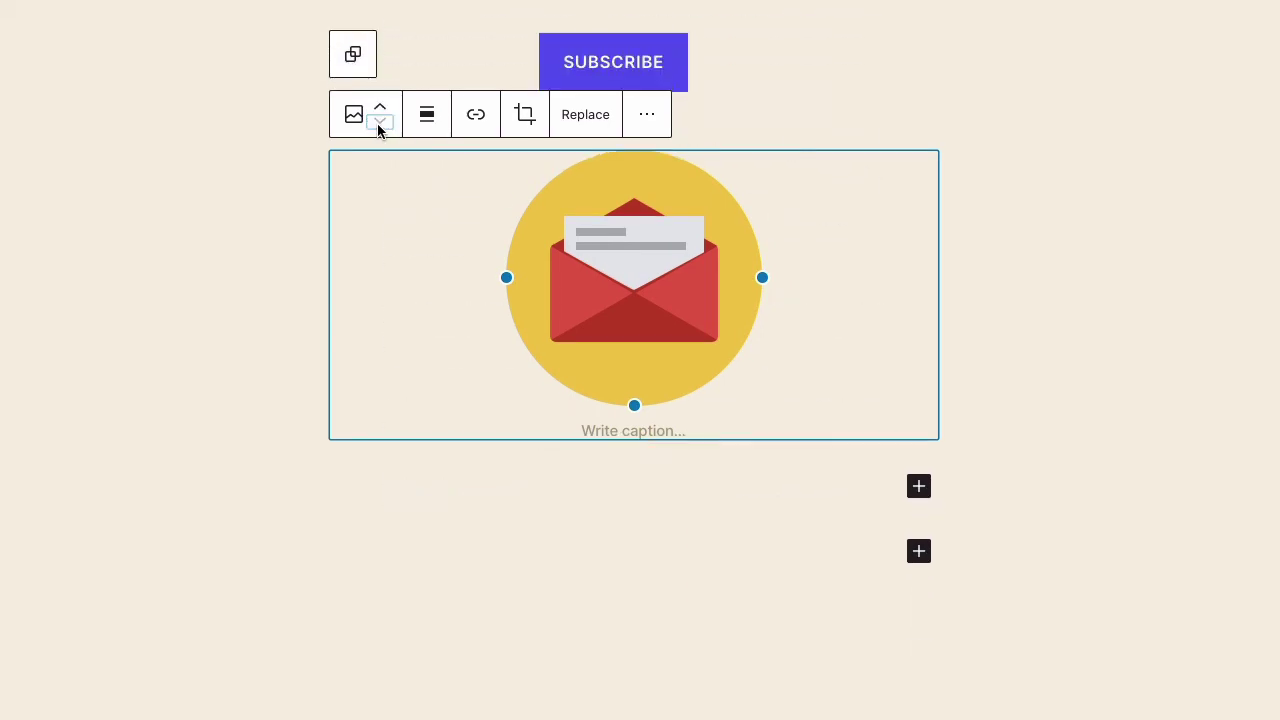
{"action": "left_click", "coordinate": [378, 110]}
{"action": "left_click", "coordinate": [378, 107]}
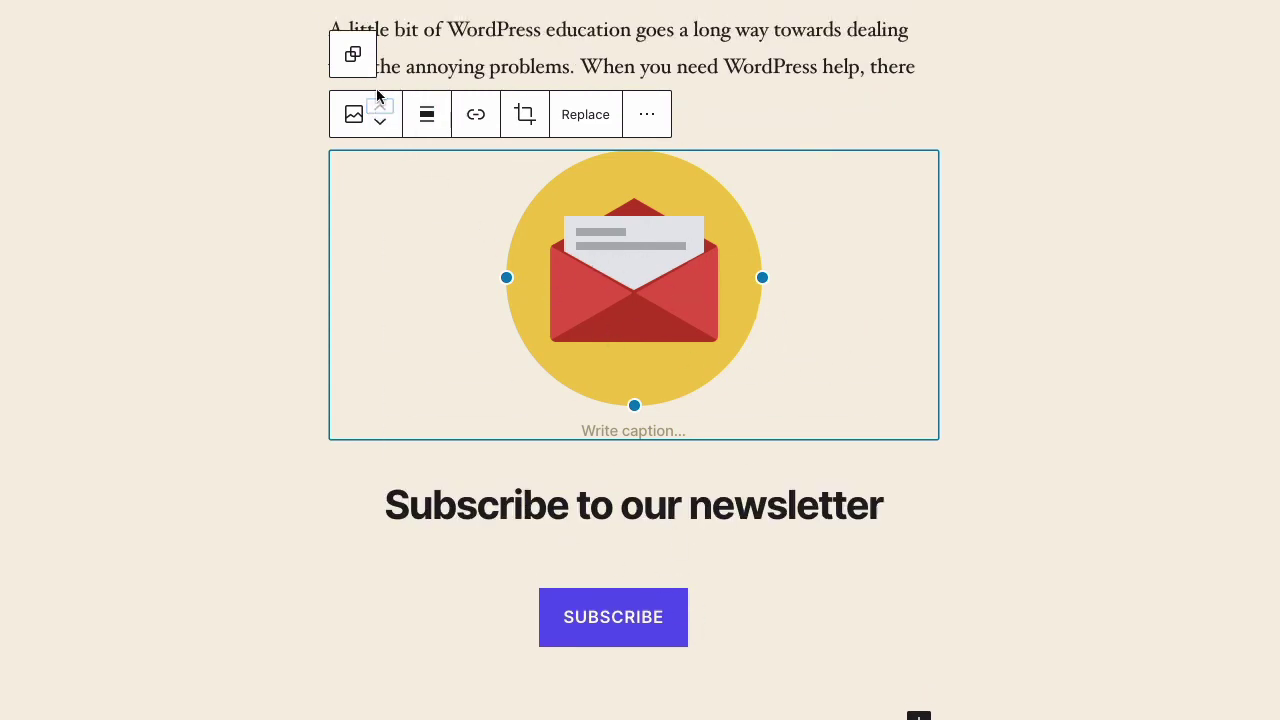
Select the newsletter group and move it up four positions, directly under Wrap Up.
{"action": "left_click", "coordinate": [348, 54]}
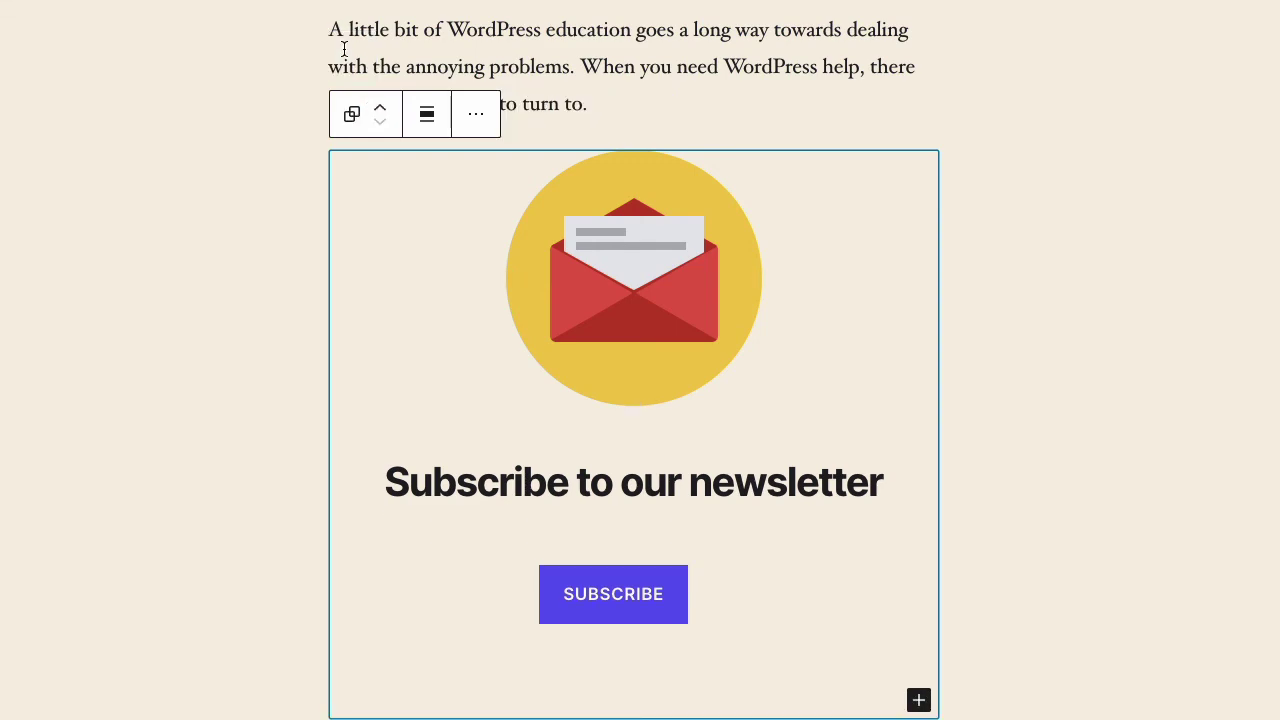
{"action": "left_click", "coordinate": [381, 110]}
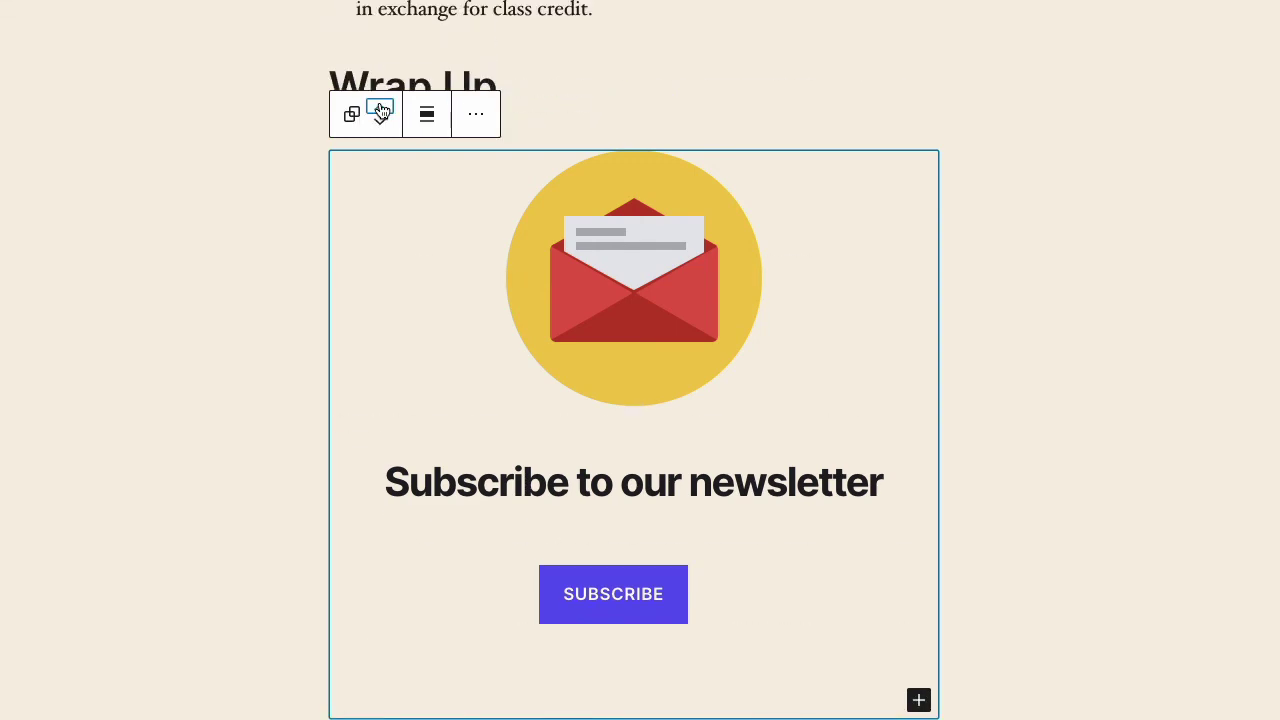
{"action": "left_click", "coordinate": [381, 110]}
{"action": "left_click", "coordinate": [381, 110]}
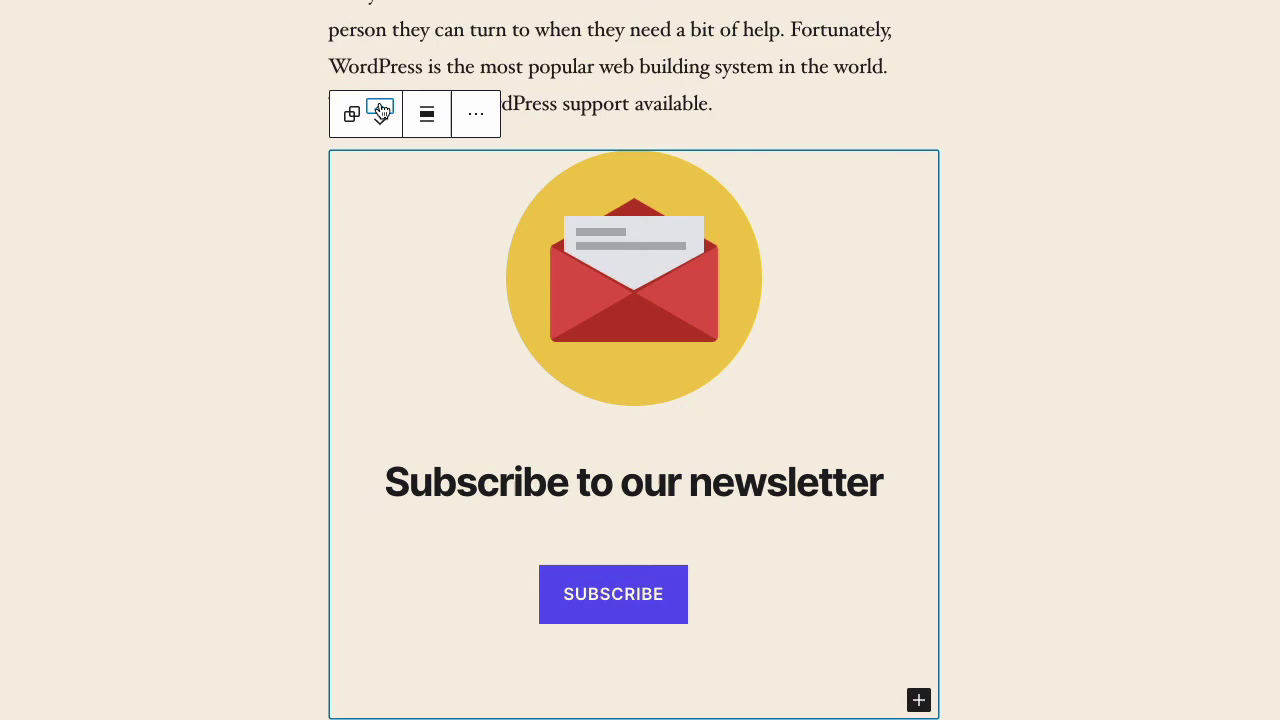
{"action": "left_click", "coordinate": [381, 110]}
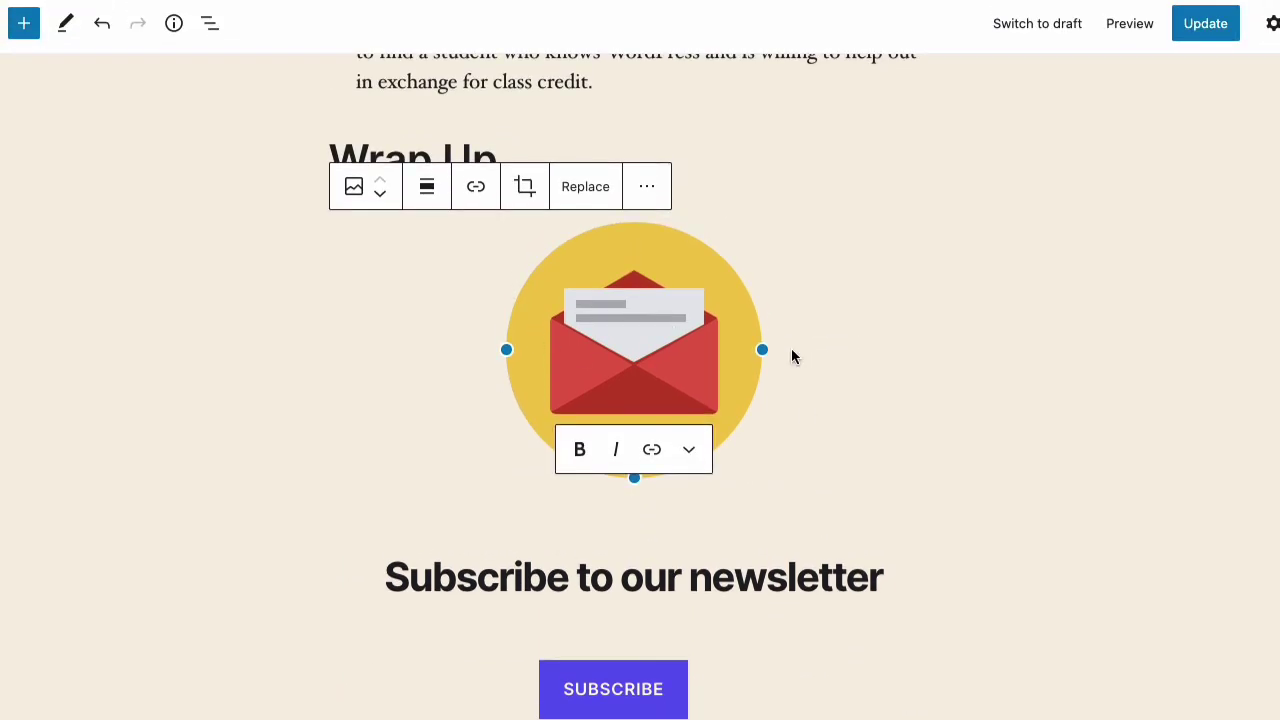
Check the group's block outline, then select the bulleted list above Wrap Up.
{"action": "left_click", "coordinate": [212, 23]}
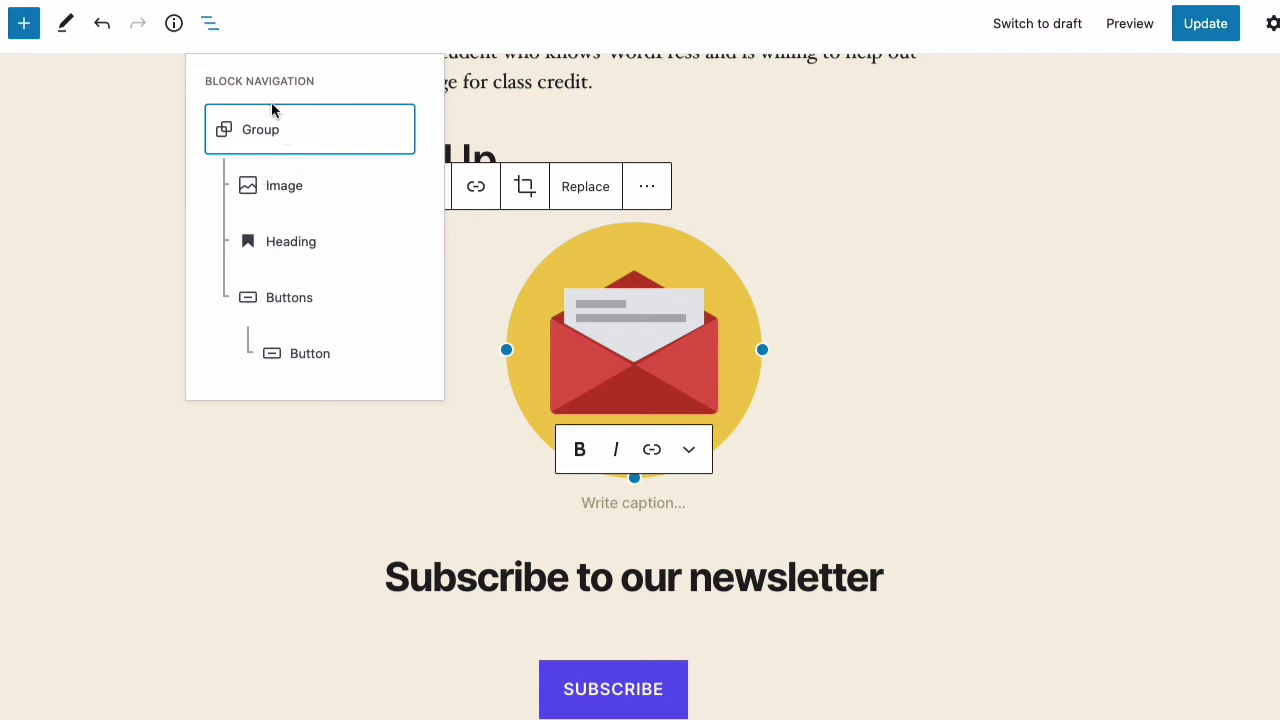
{"action": "left_click", "coordinate": [661, 119]}
{"action": "scroll", "coordinate": [735, 128], "scroll_direction": "up", "scroll_amount": 1}
{"action": "left_click", "coordinate": [1020, 200]}
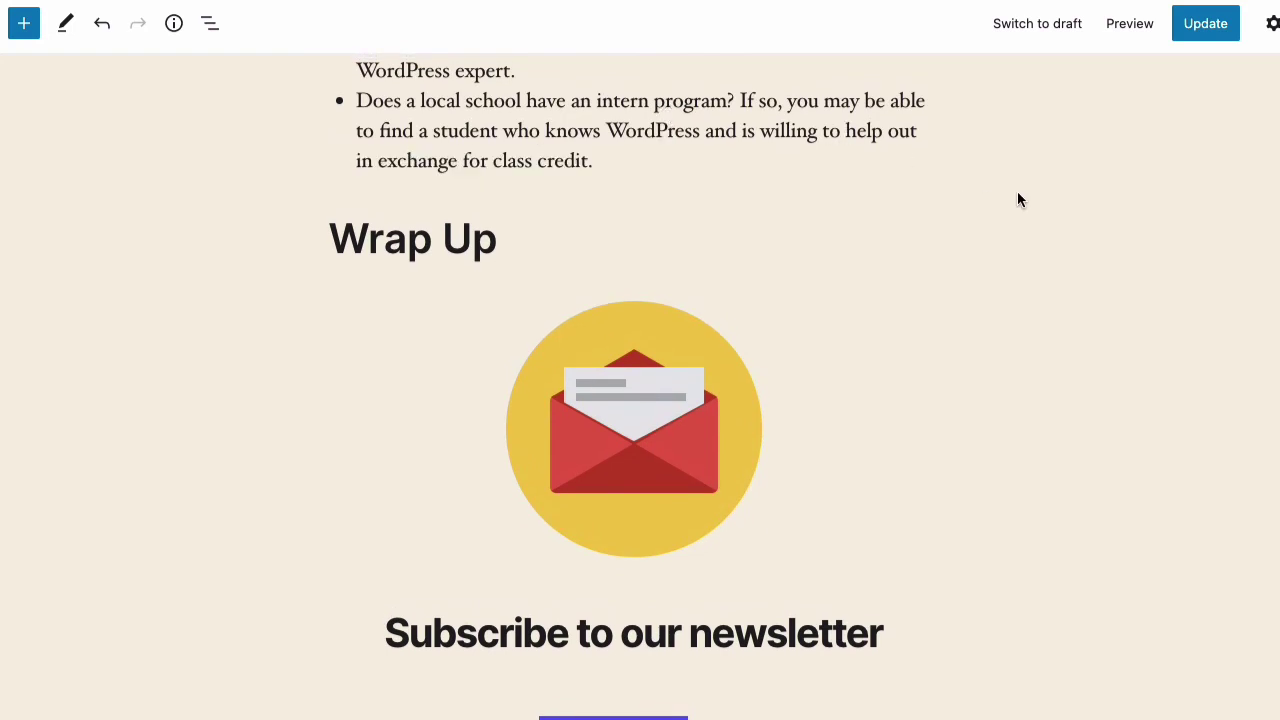
{"action": "left_click", "coordinate": [457, 135]}
{"action": "scroll", "coordinate": [457, 135], "scroll_direction": "up", "scroll_amount": 5}
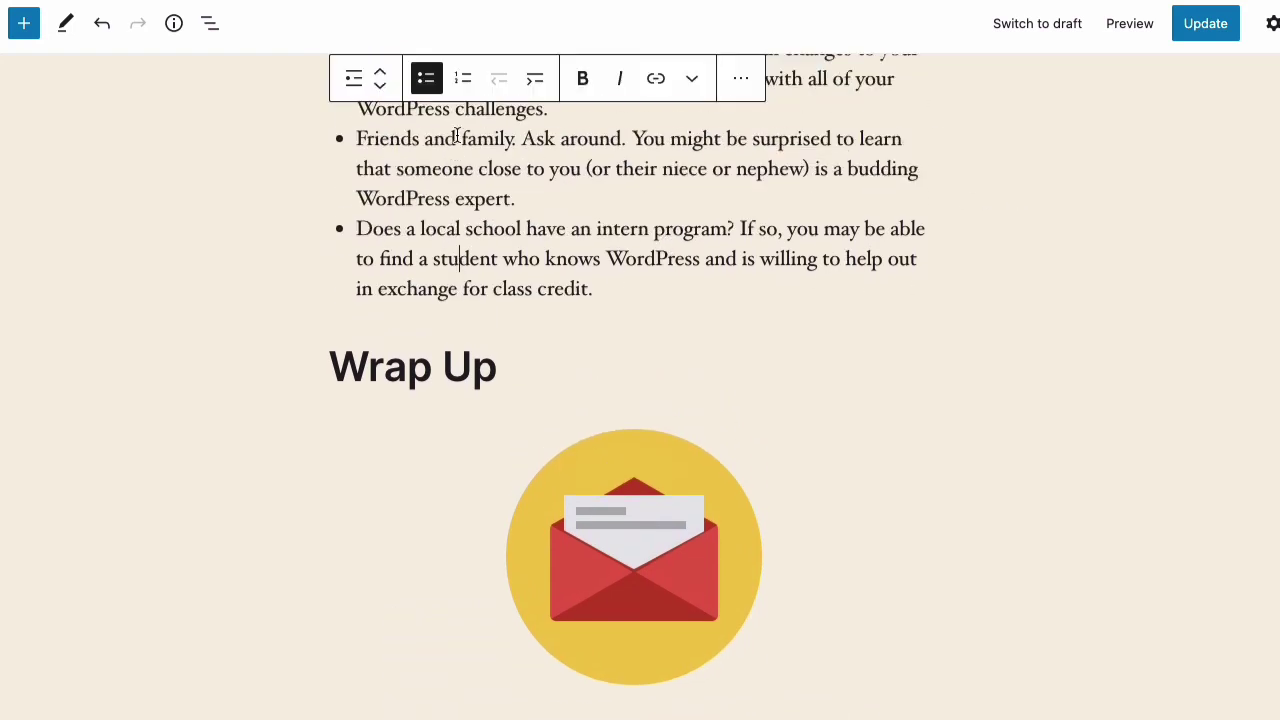
Open the List View of all post blocks and scroll to the newsletter Group at the end.
{"action": "left_click", "coordinate": [209, 24]}
{"action": "scroll", "coordinate": [320, 296], "scroll_direction": "down", "scroll_amount": 7}
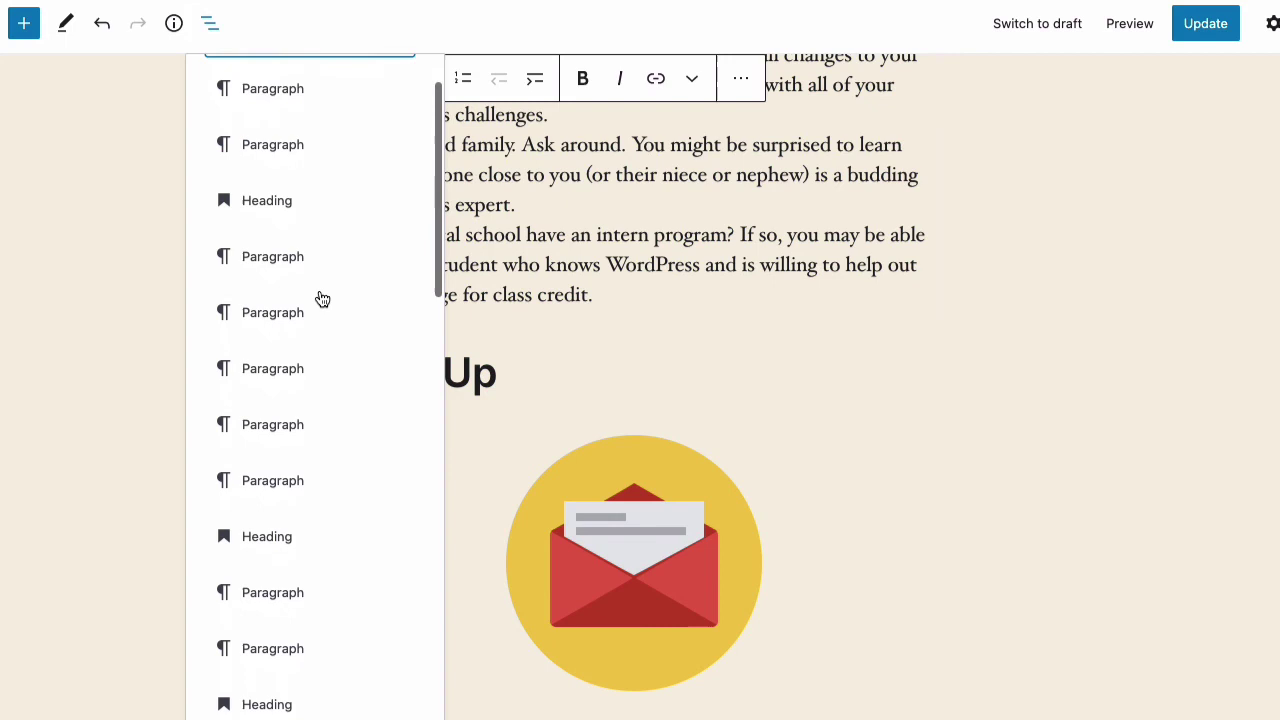
{"action": "scroll", "coordinate": [322, 299], "scroll_direction": "down", "scroll_amount": 10}
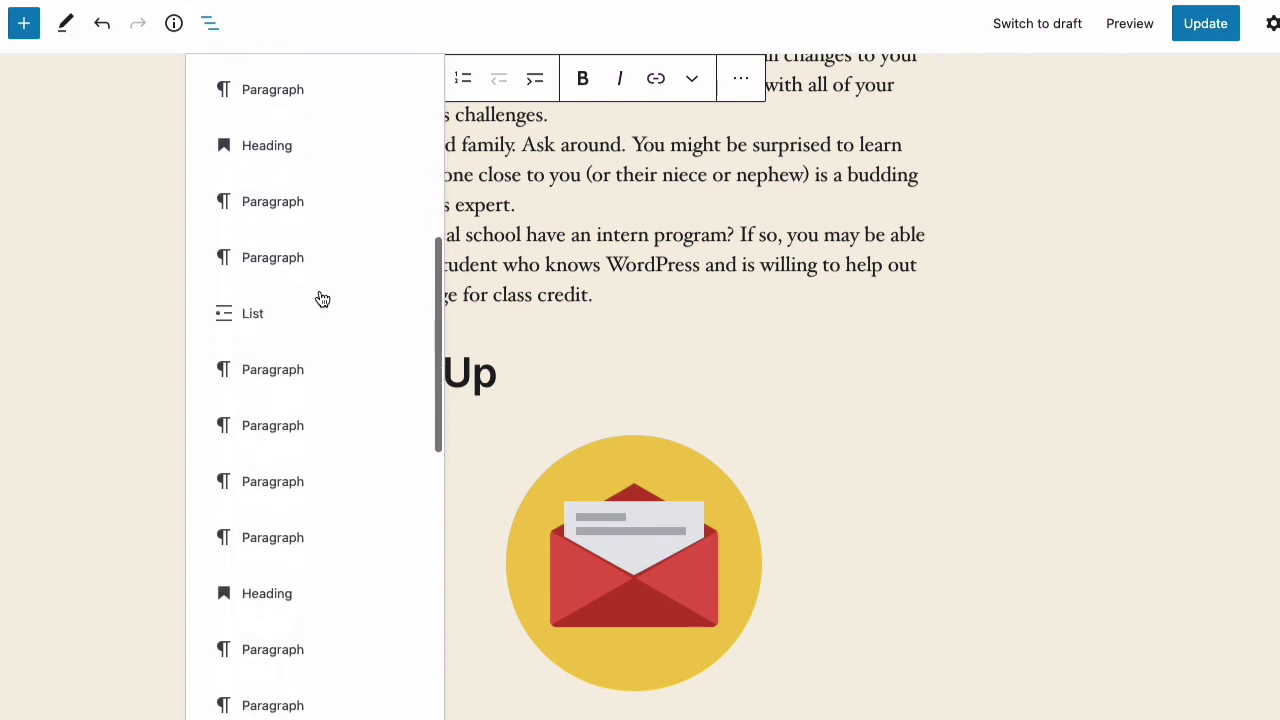
{"action": "scroll", "coordinate": [322, 299], "scroll_direction": "down", "scroll_amount": 10}
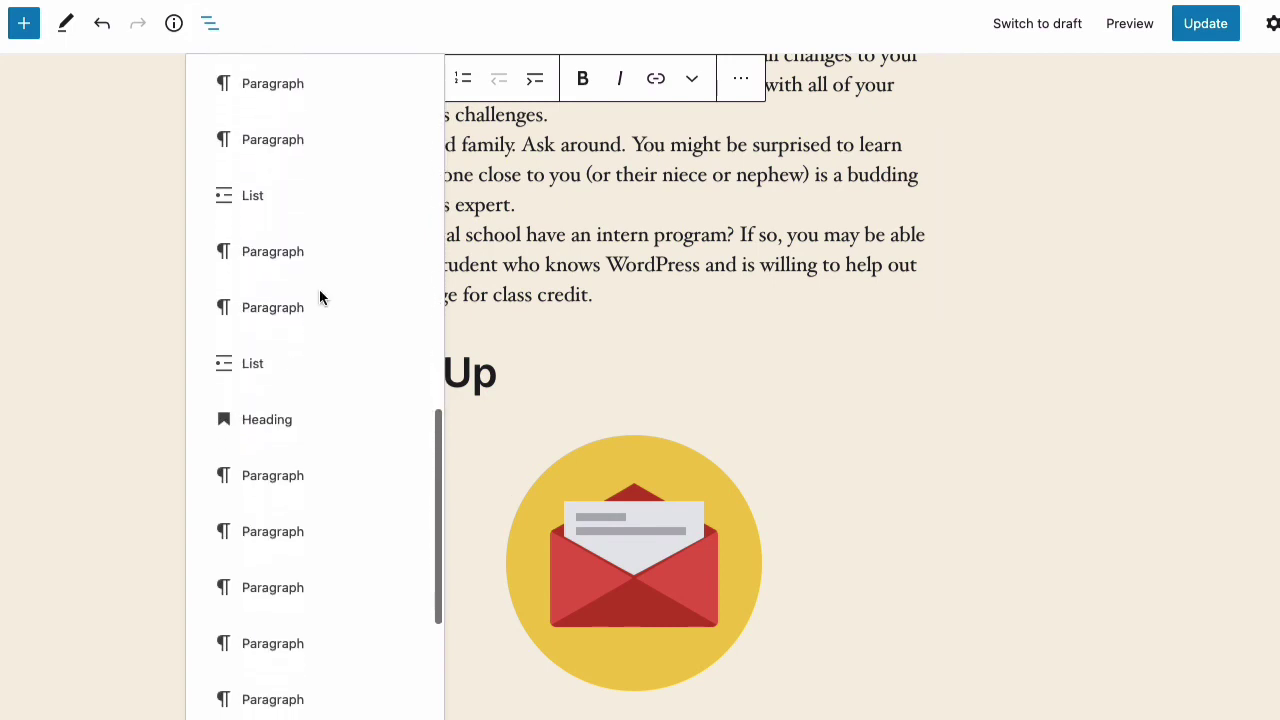
{"action": "scroll", "coordinate": [322, 299], "scroll_direction": "down", "scroll_amount": 8}
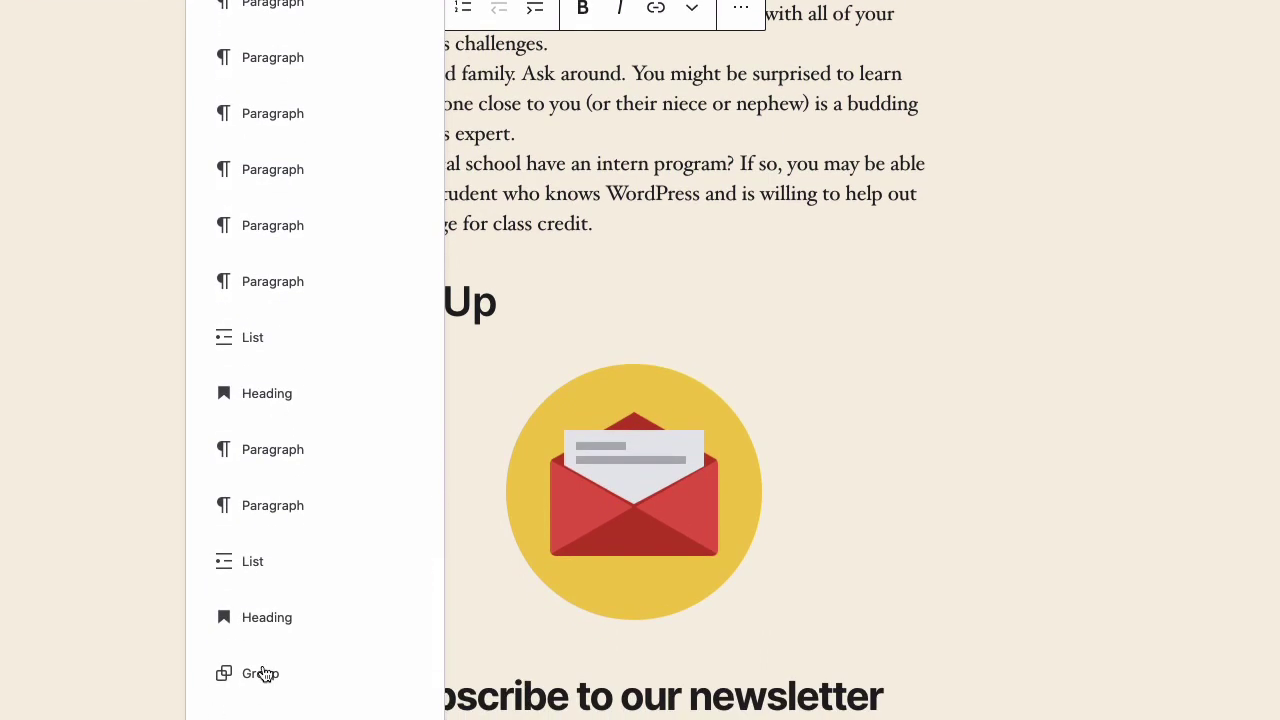
{"action": "left_click", "coordinate": [262, 675]}
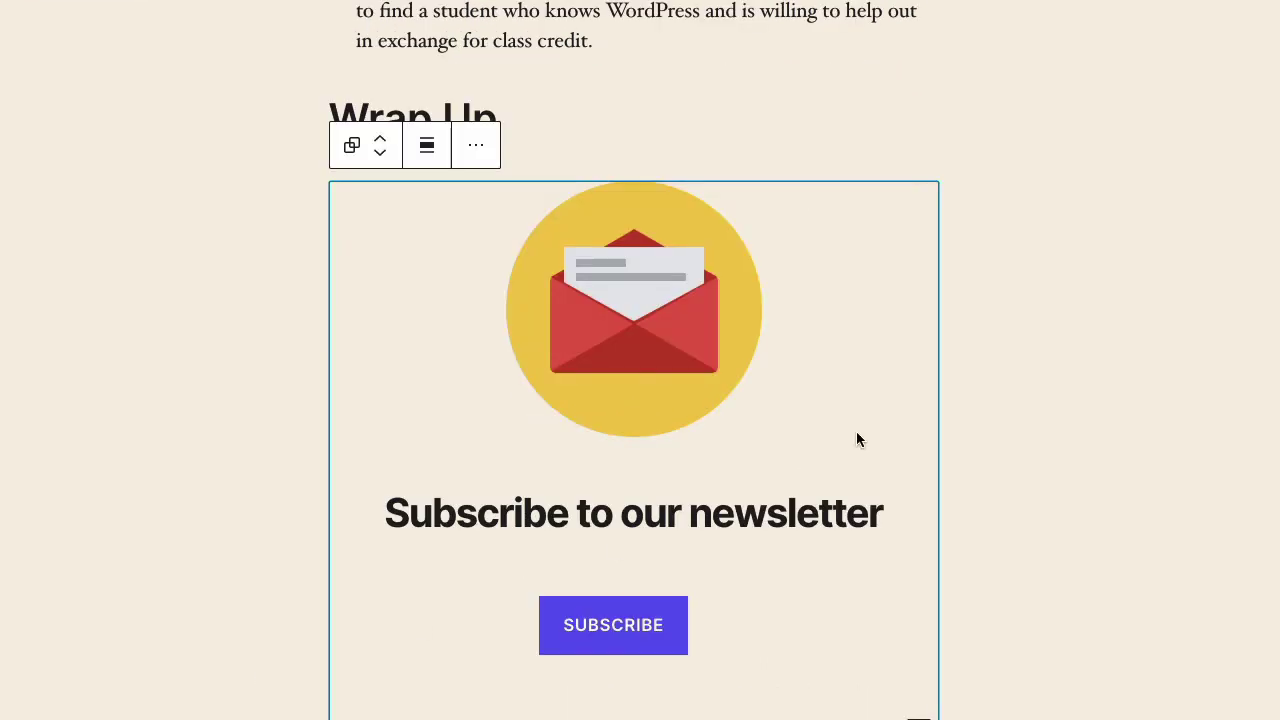
{"action": "scroll", "coordinate": [1037, 363], "scroll_direction": "down", "scroll_amount": 1}
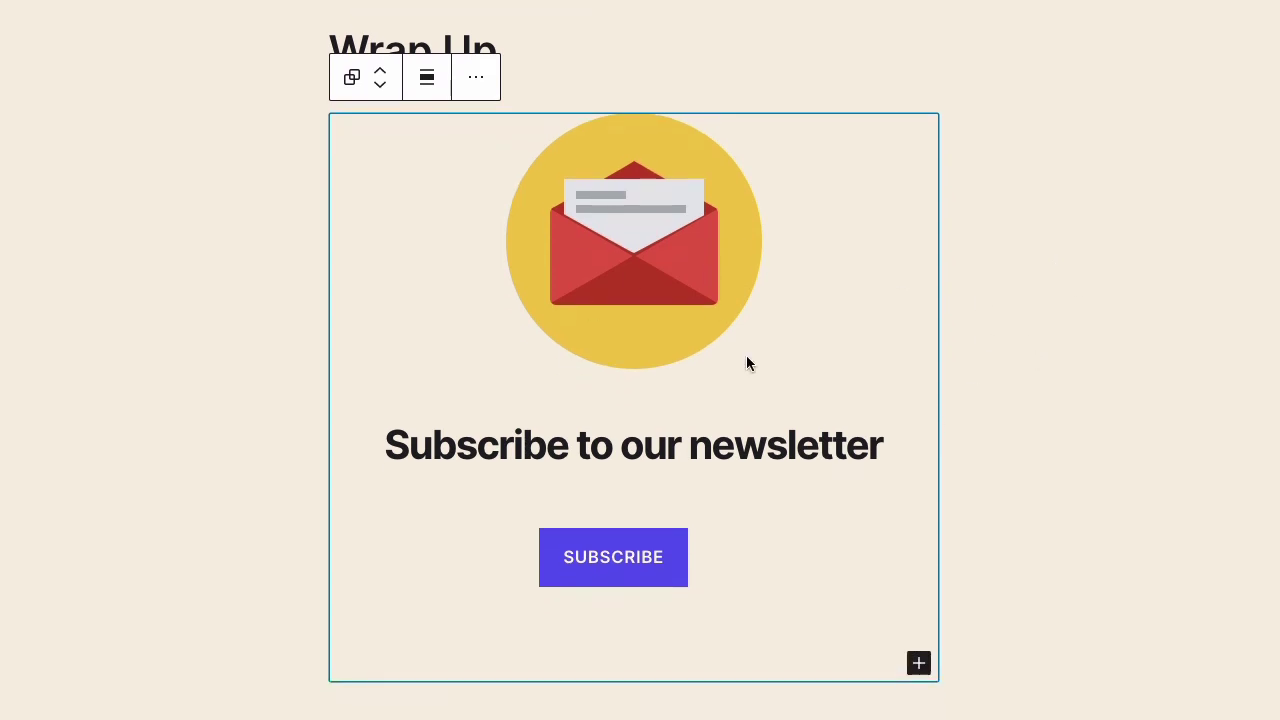